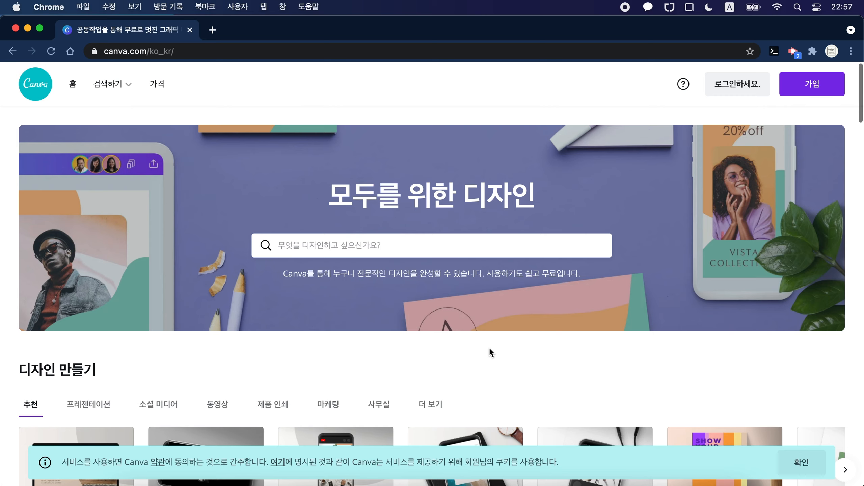
Step: Look through the recommended design types on the Canva home page, from presentations and videos to posters and A4 documents
scroll(489, 347, down, 6)
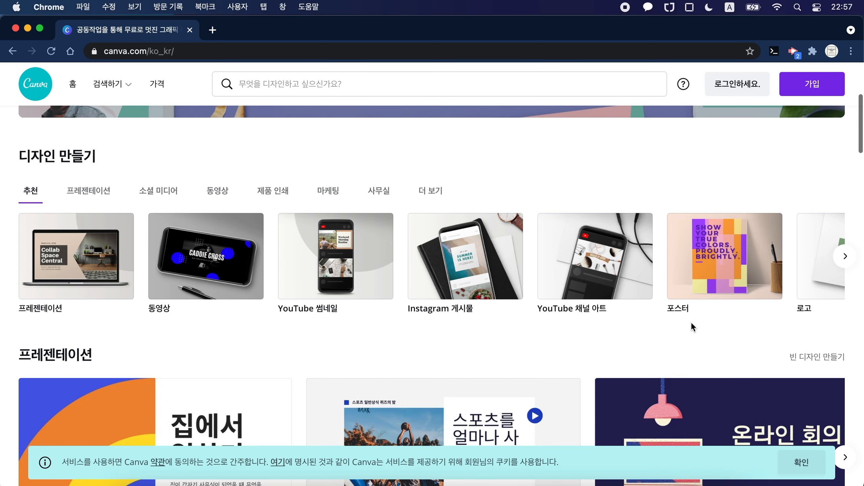
scroll(713, 290, right, 3)
scroll(712, 291, right, 8)
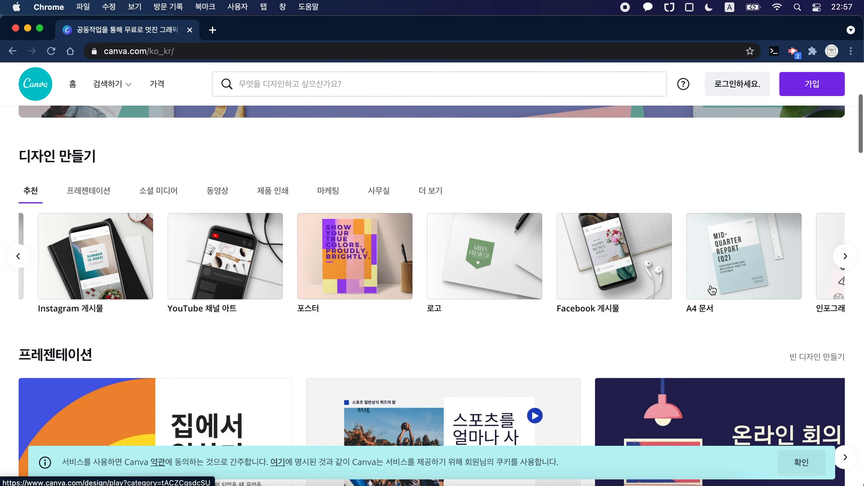
scroll(709, 293, left, 12)
scroll(493, 158, up, 6)
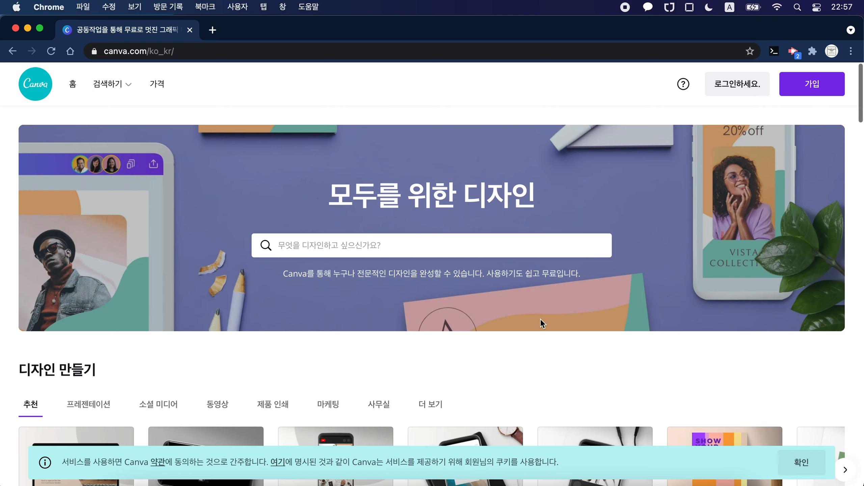
scroll(541, 323, down, 3)
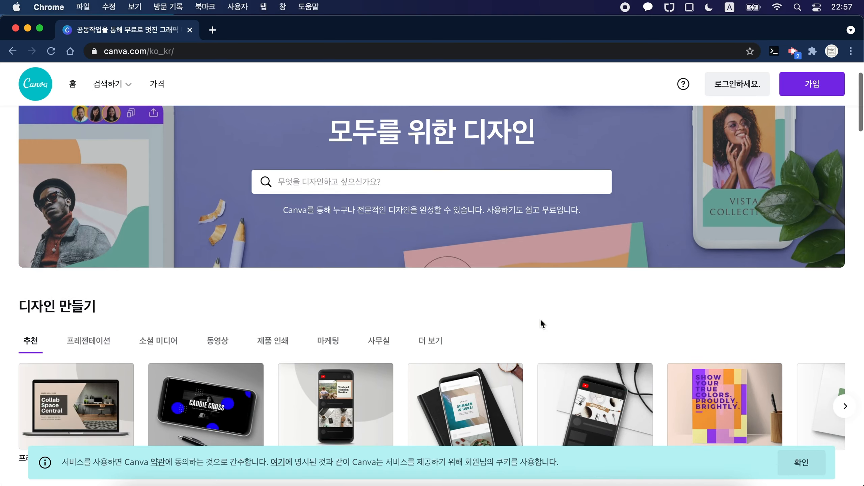
scroll(542, 323, down, 3)
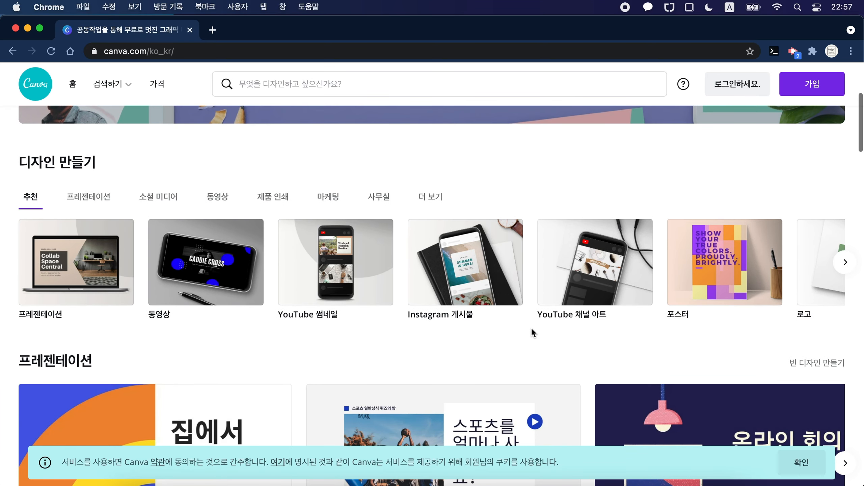
scroll(532, 332, up, 5)
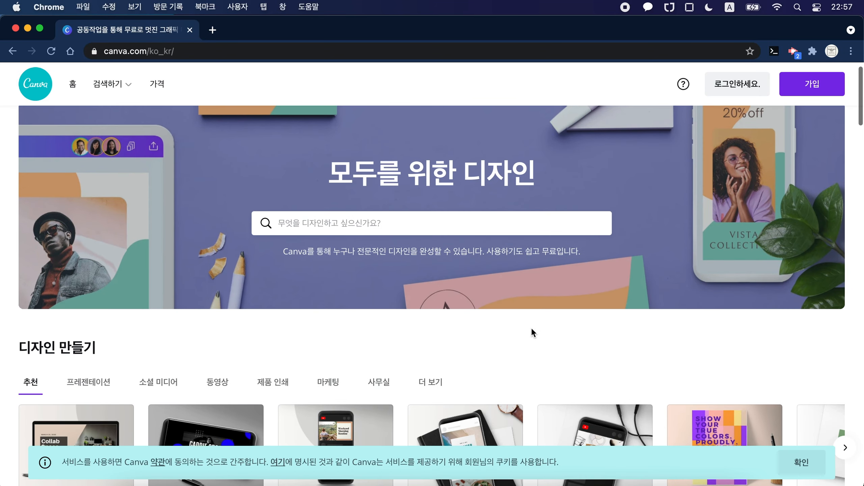
scroll(532, 332, down, 2)
scroll(532, 331, up, 1)
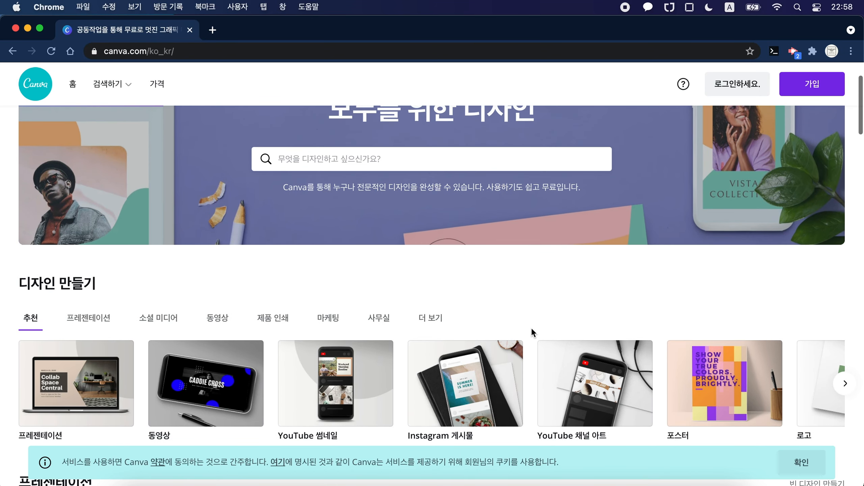
scroll(532, 330, up, 3)
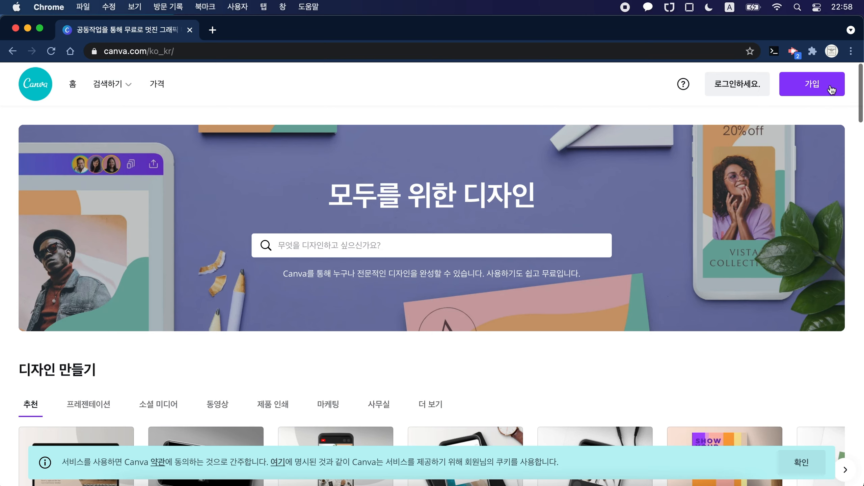
Step: Sign up to Canva with a Google account, choosing the account to continue with
click(820, 87)
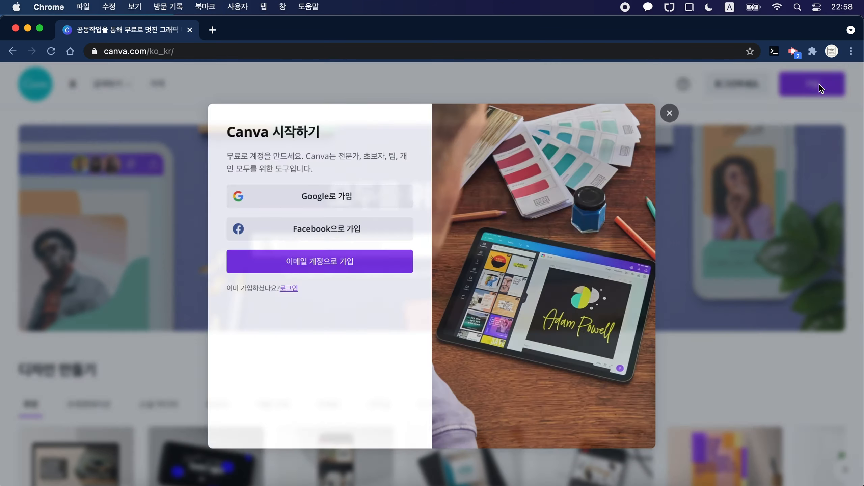
click(351, 197)
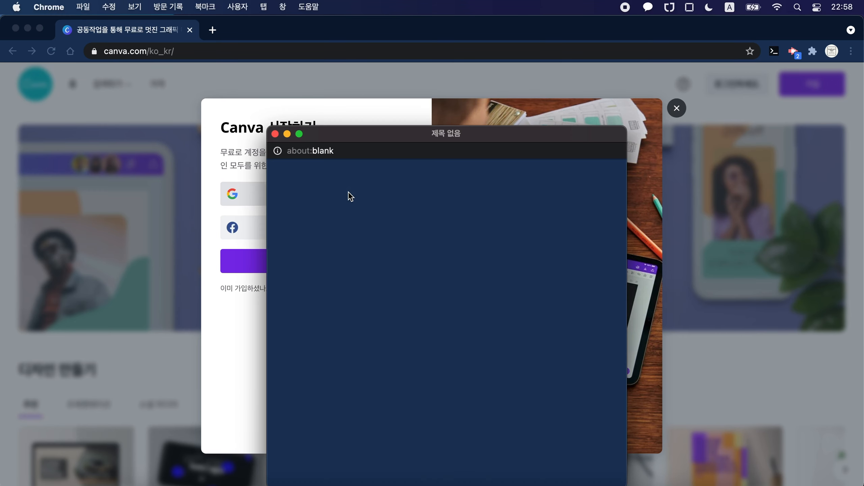
drag(444, 138, 436, 78)
click(388, 250)
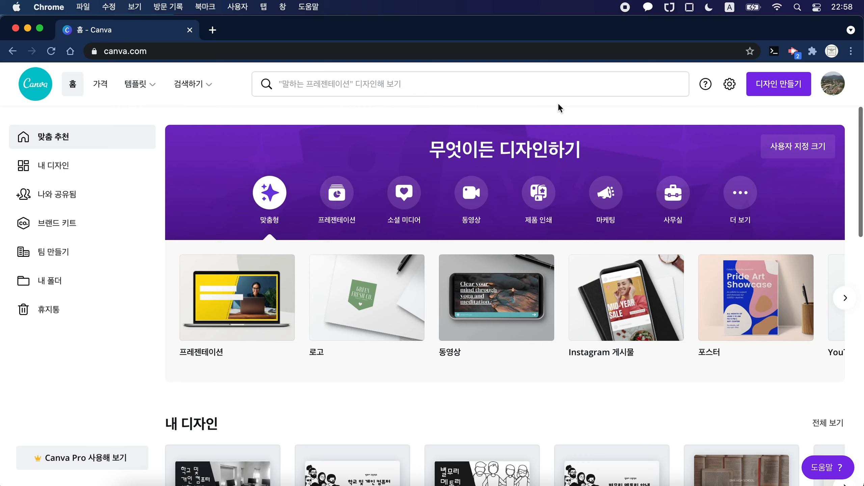
click(443, 109)
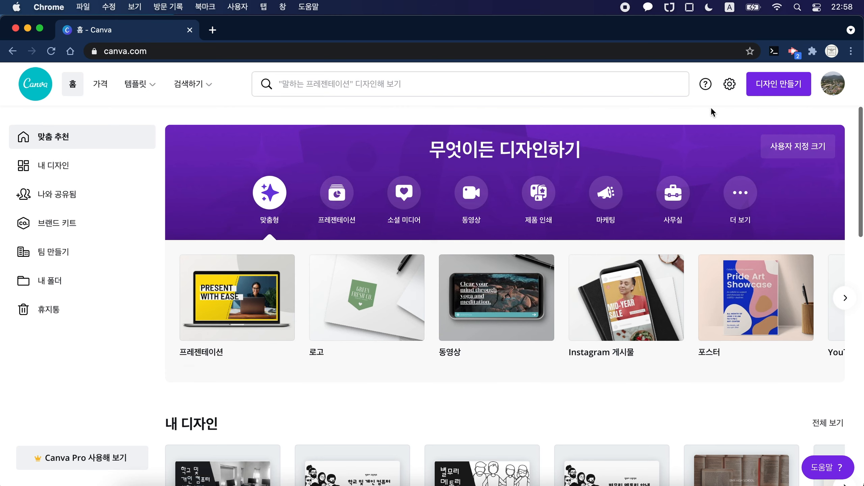
Step: Create a new blank design of the YouTube 썸네일 type, 1280×720px
click(804, 85)
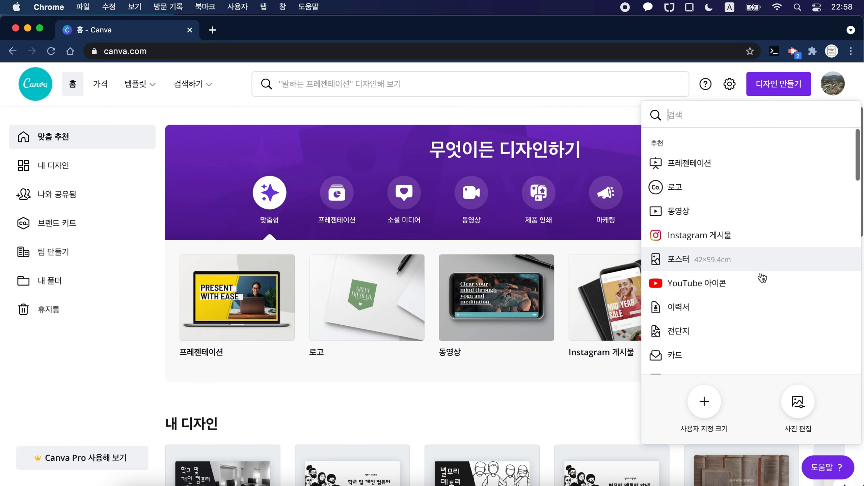
click(786, 85)
click(786, 87)
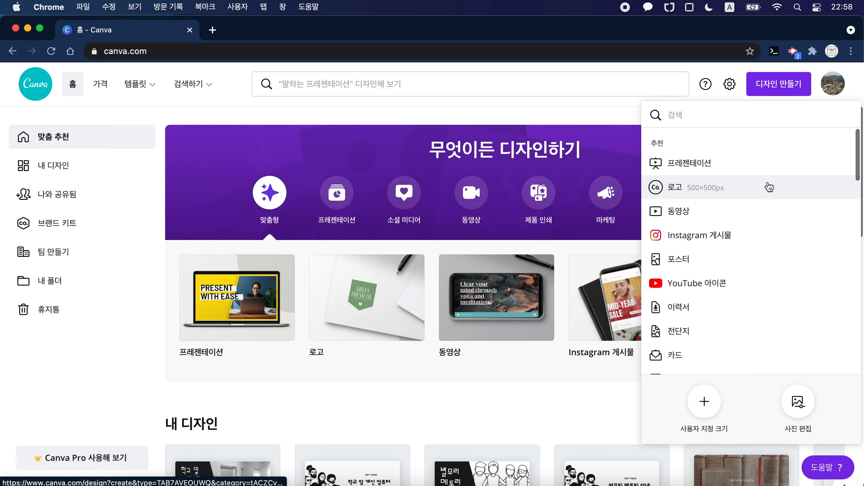
scroll(774, 263, down, 5)
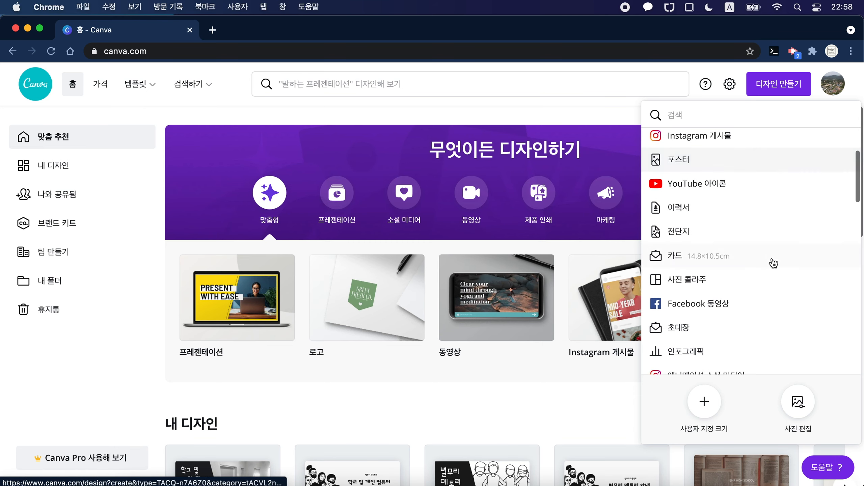
scroll(773, 263, down, 8)
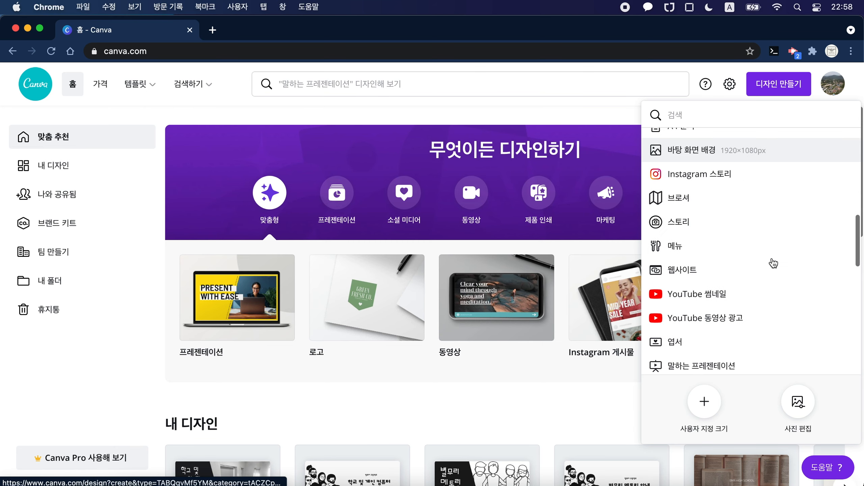
scroll(774, 263, down, 1)
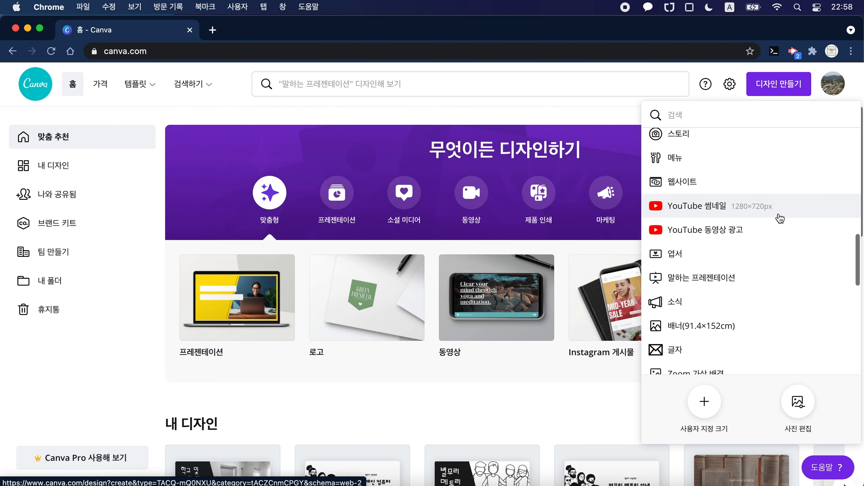
scroll(780, 218, up, 2)
scroll(780, 220, down, 2)
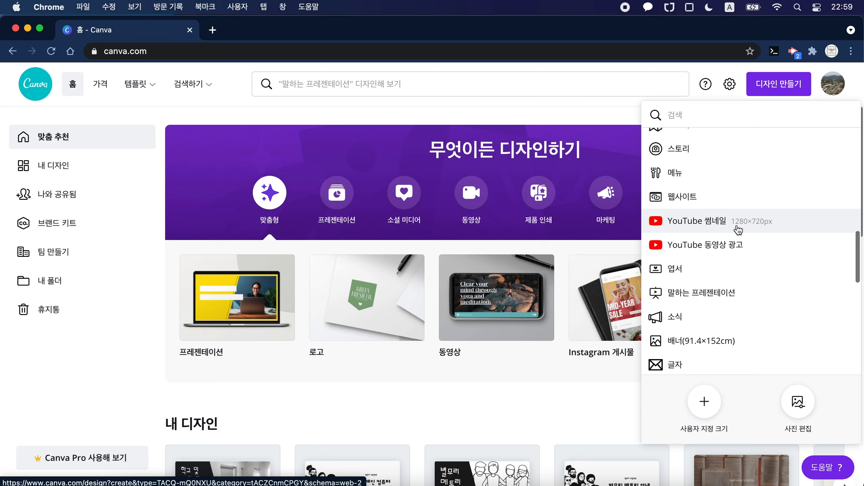
click(763, 227)
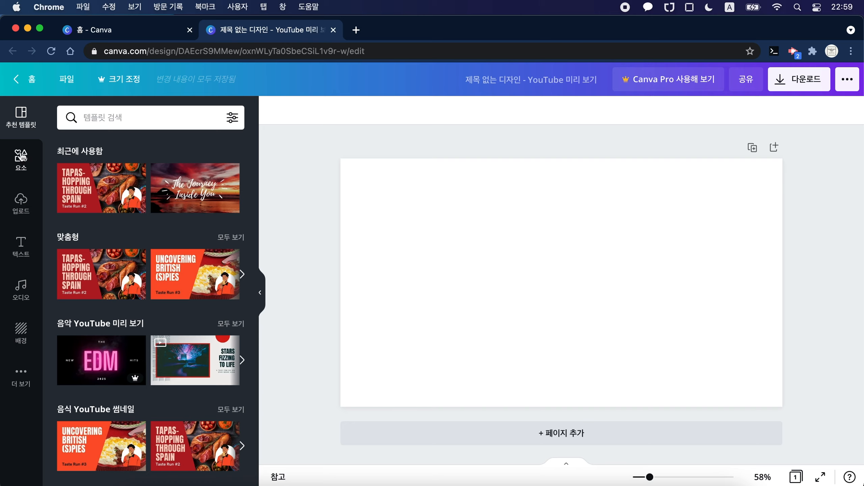
Step: Look through the editor's element, upload, text, audio, background and template libraries, and check the download options
click(20, 158)
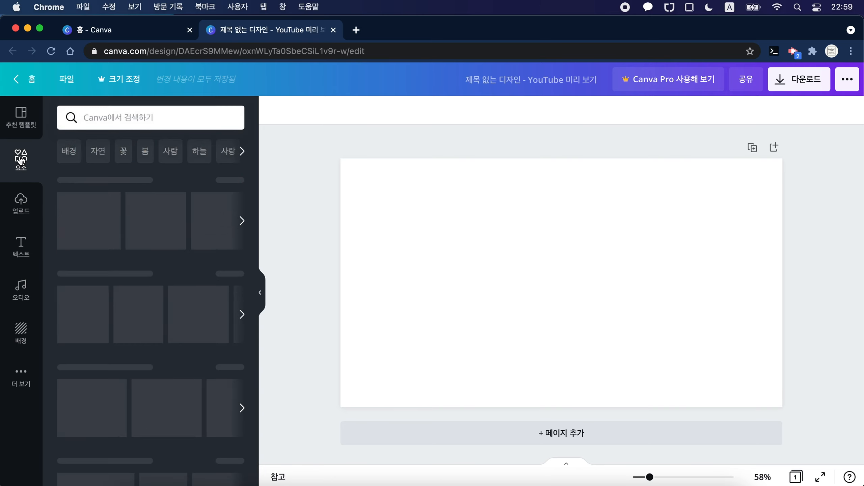
click(20, 216)
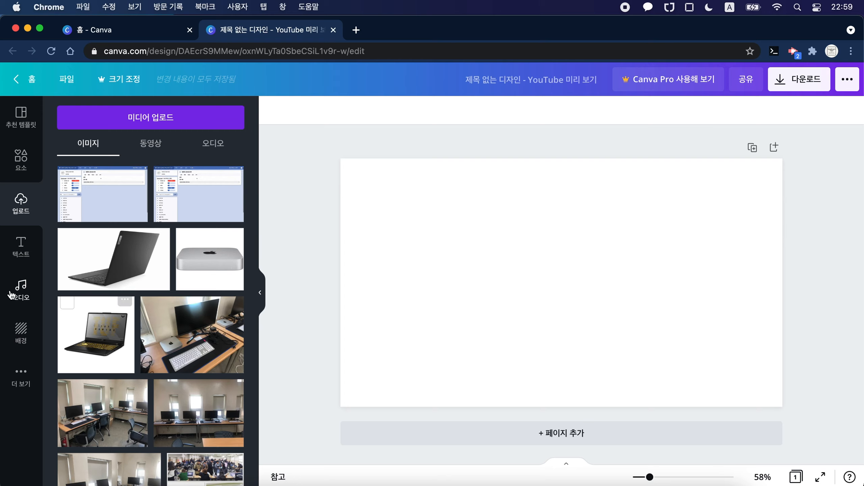
click(21, 246)
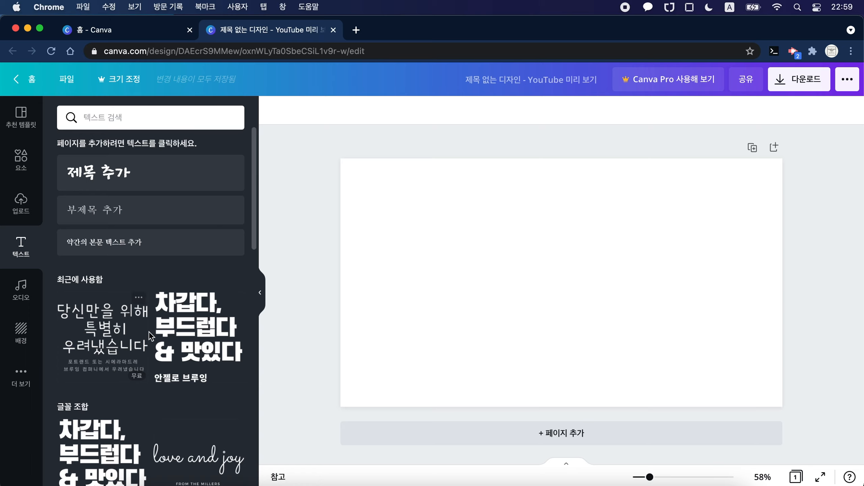
scroll(150, 333, down, 15)
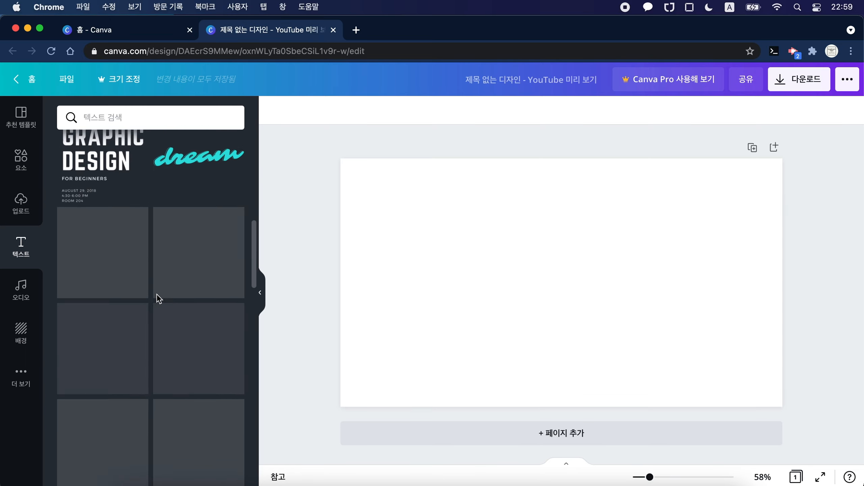
click(23, 297)
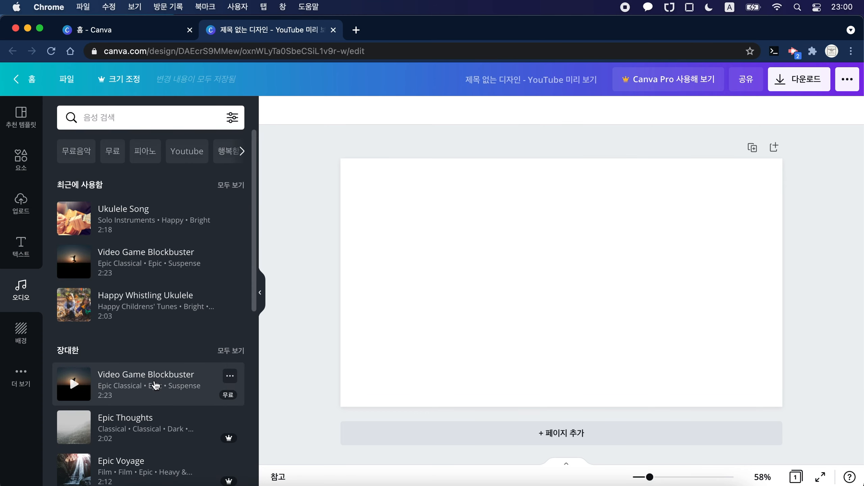
mouse_move(178, 262)
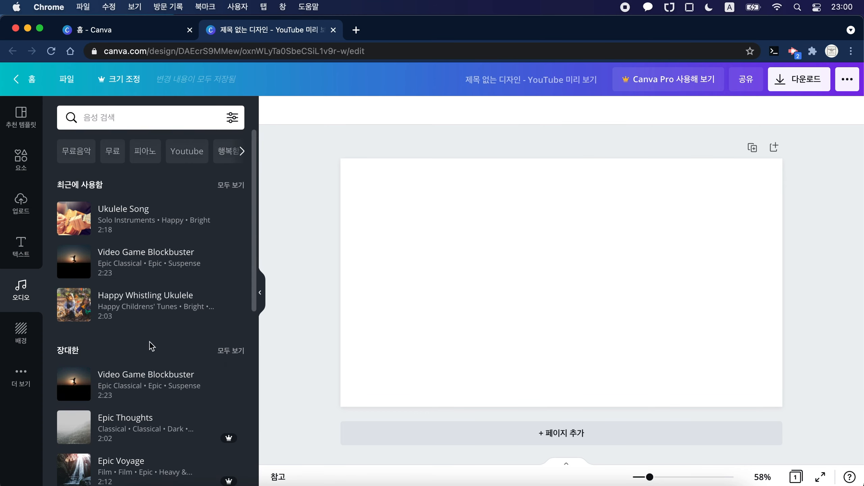
click(20, 330)
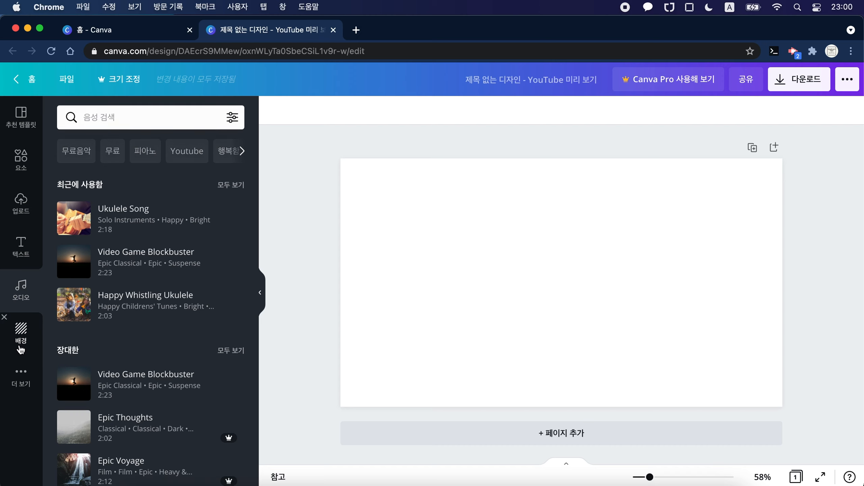
scroll(141, 385, down, 15)
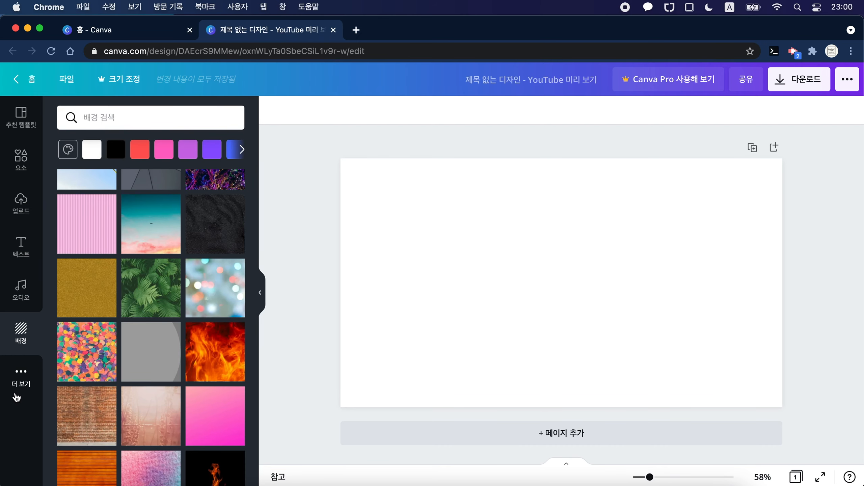
click(17, 378)
scroll(174, 361, down, 10)
scroll(174, 330, up, 10)
click(20, 129)
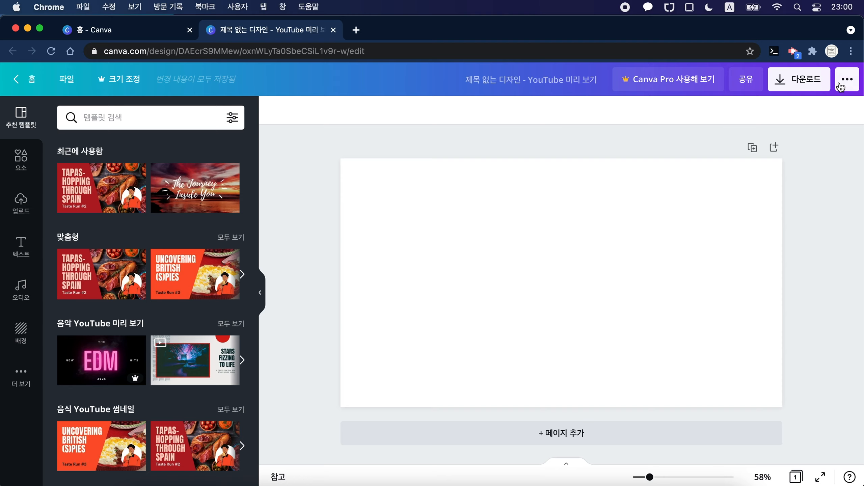
click(800, 79)
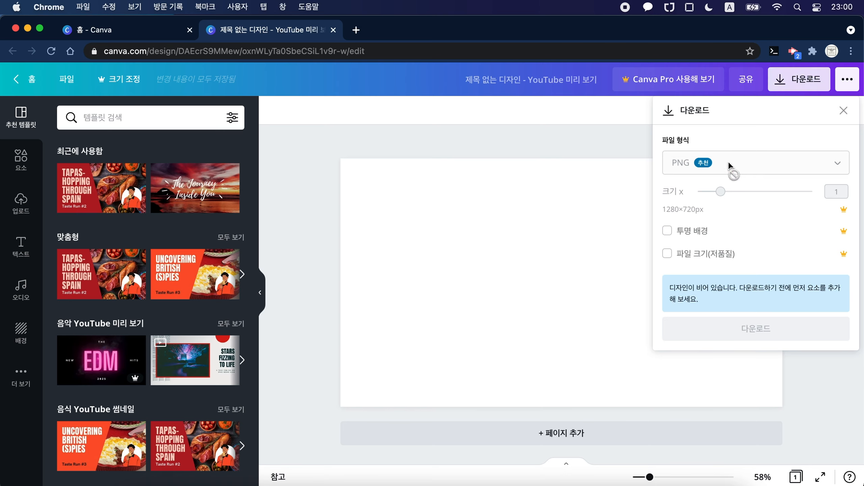
click(844, 111)
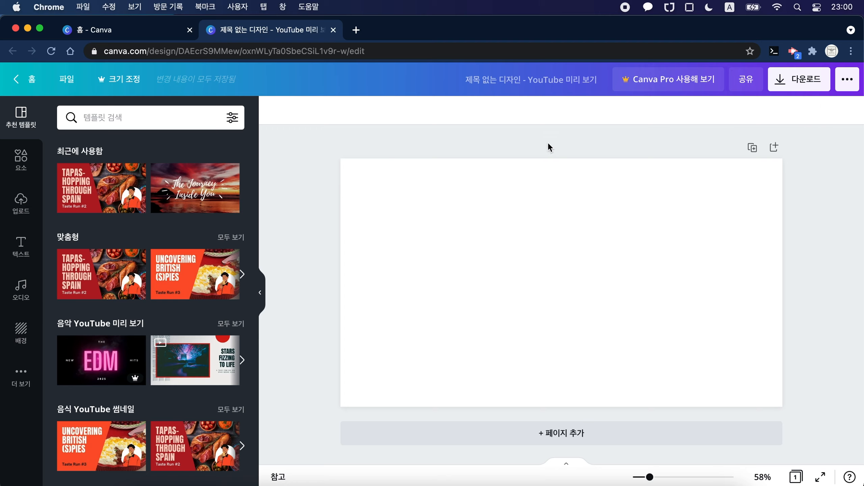
Step: Rename the design as "canva로 동영상 인트로 만들기"
click(517, 85)
key(BackSpace)
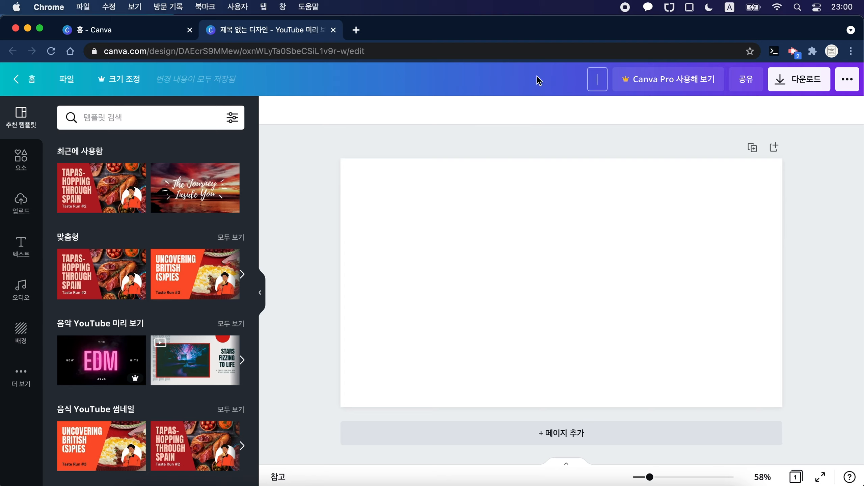
text(canva로)
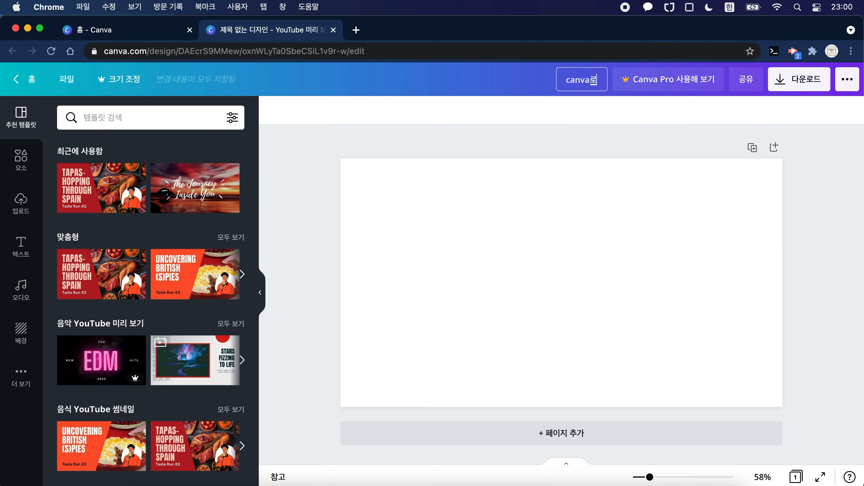
text( 동영상 인트로 ㅁ만들기)
key(Return)
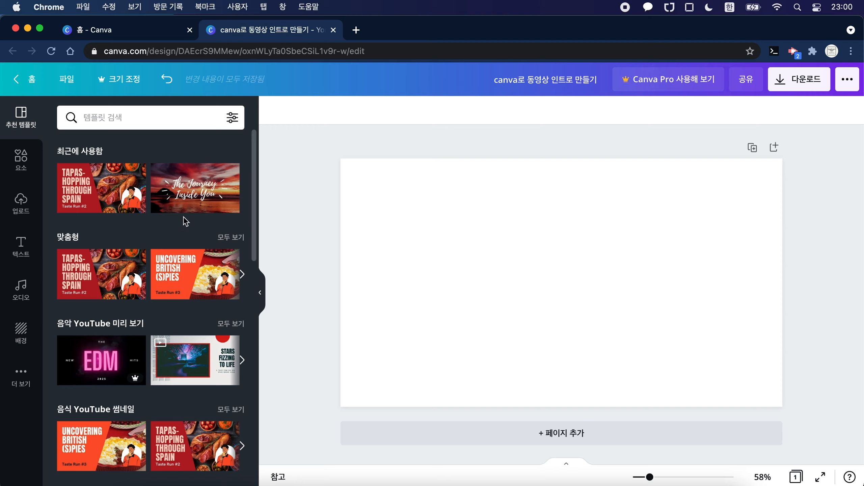
Step: Browse the suggested YouTube thumbnail templates and apply the "Tapas-Hopping Through Spain" template to the blank page
scroll(172, 264, down, 15)
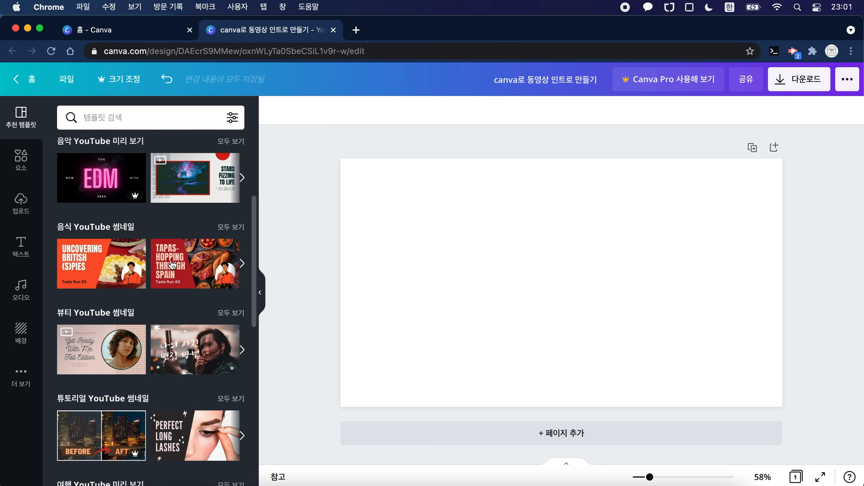
scroll(172, 262, down, 8)
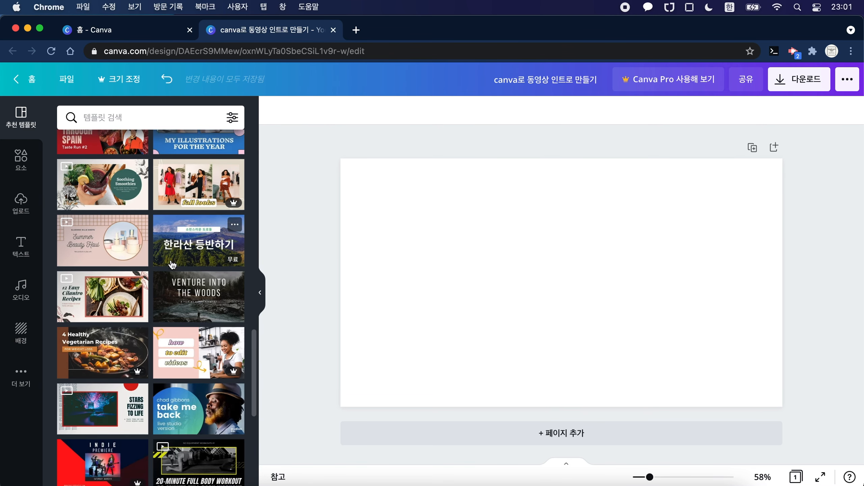
scroll(172, 264, up, 10)
scroll(172, 264, up, 6)
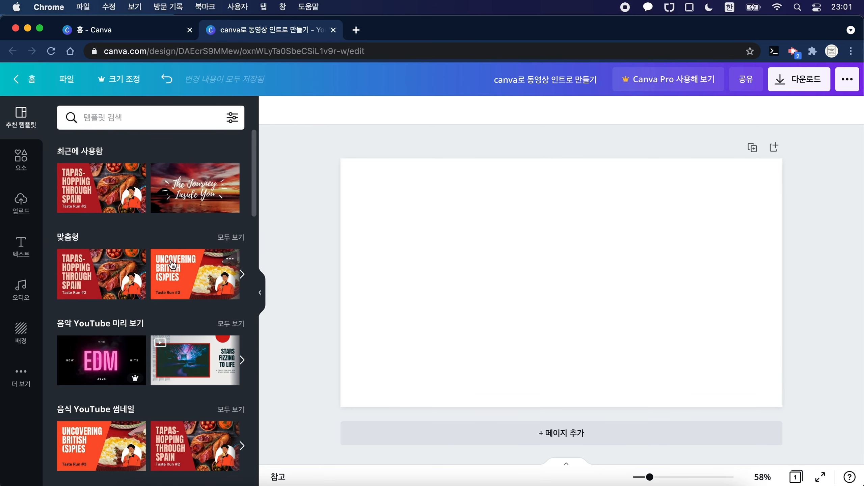
scroll(172, 264, down, 2)
scroll(172, 264, up, 2)
click(115, 286)
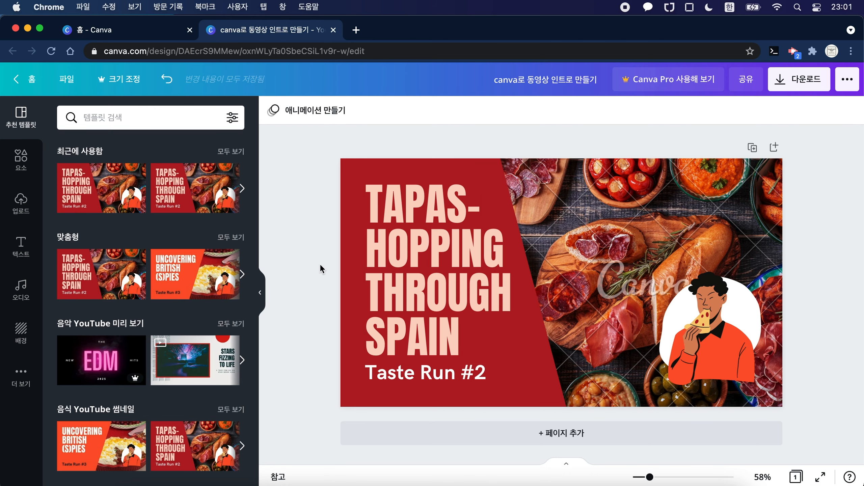
Step: Replace the template's large title text with "CANVA로 동영상 인트로 만들기"
click(399, 264)
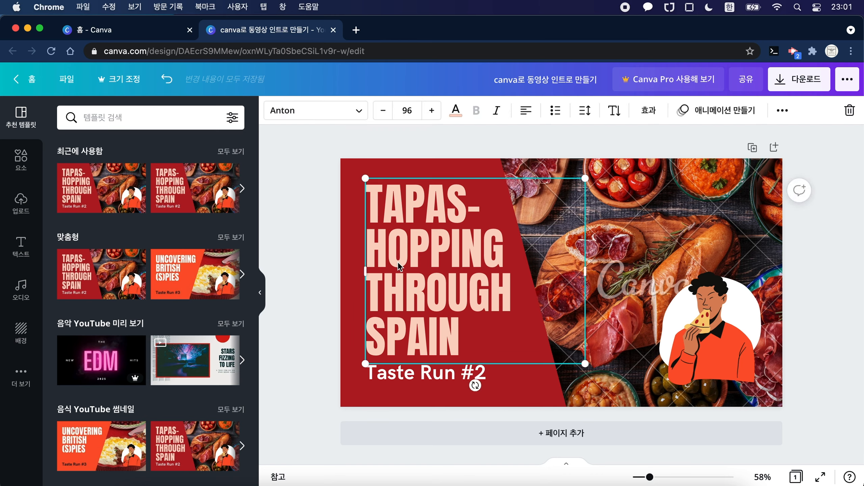
click(328, 267)
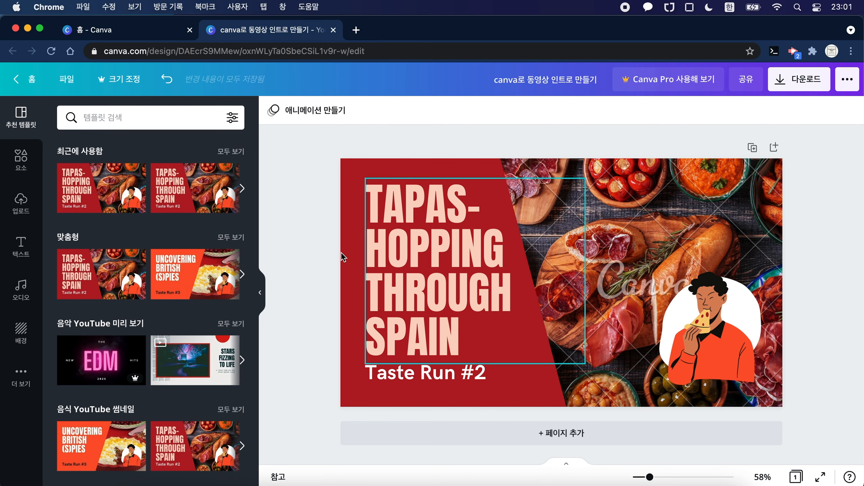
click(414, 239)
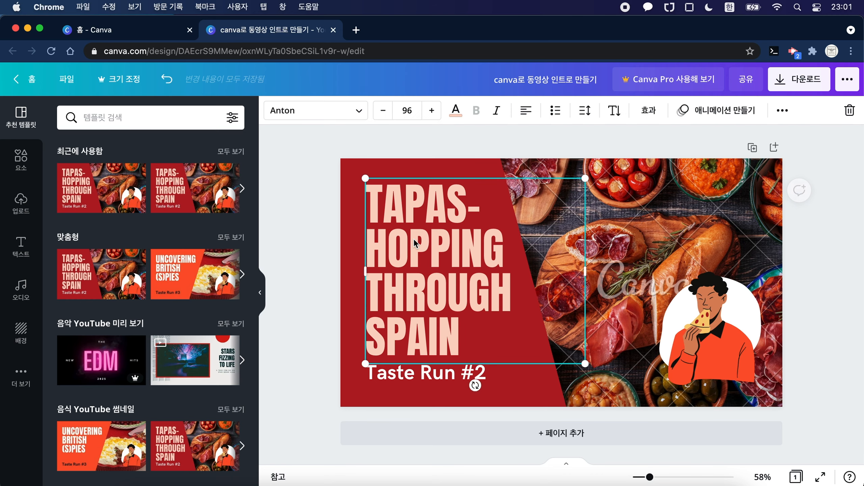
click(414, 239)
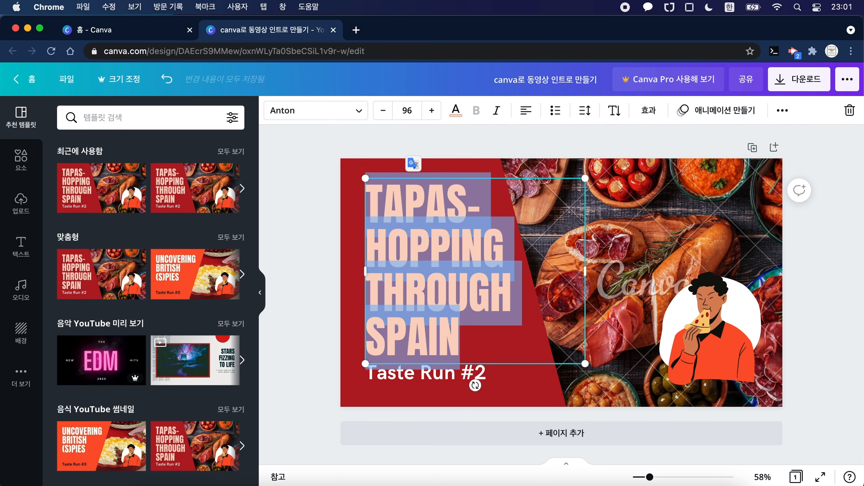
text(ㅊㅁ)
key(BackSpace)
key(BackSpace)
key(ctrl+space)
text(CA)
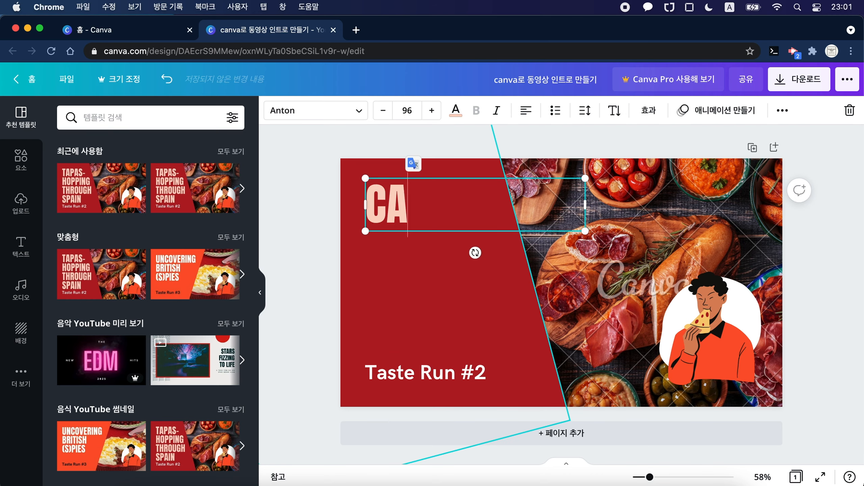
text(NVA)
key(ctrl+space)
text(로)
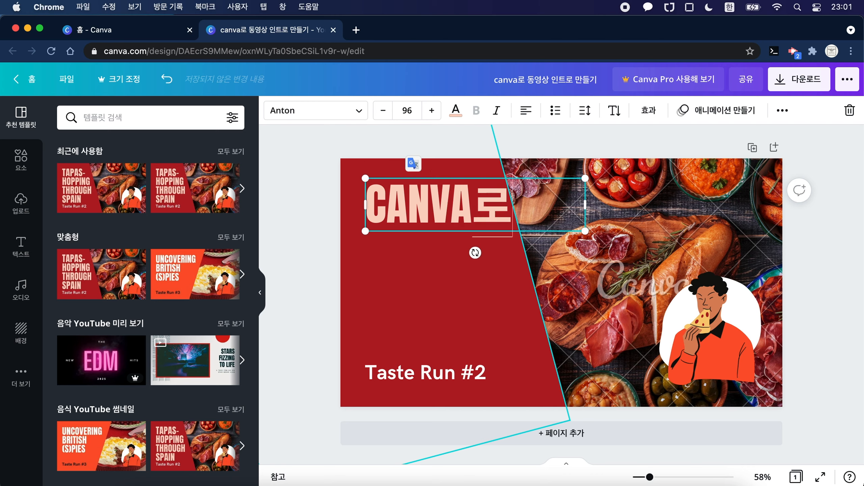
key(BackSpace)
text(로 동)
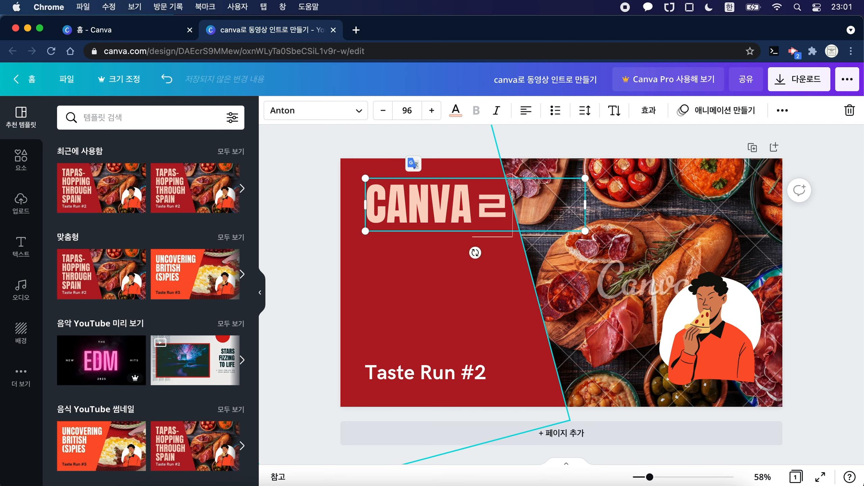
text(영)
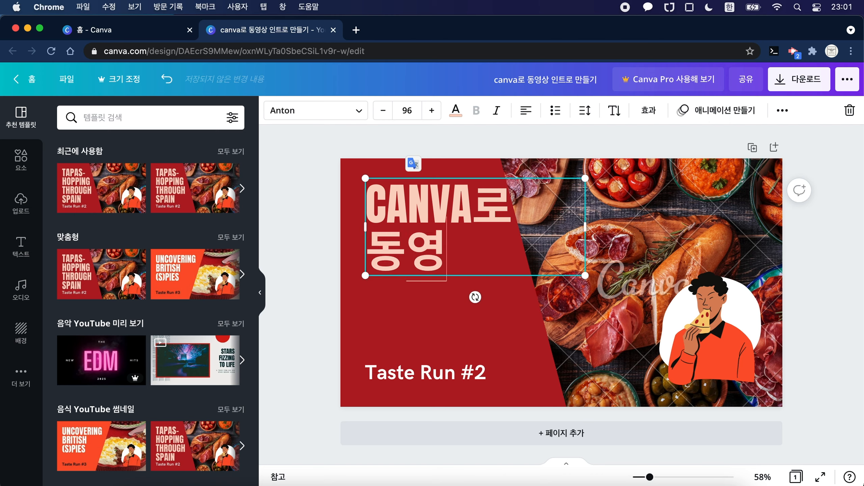
text(상 이ㄴ트로 만들기)
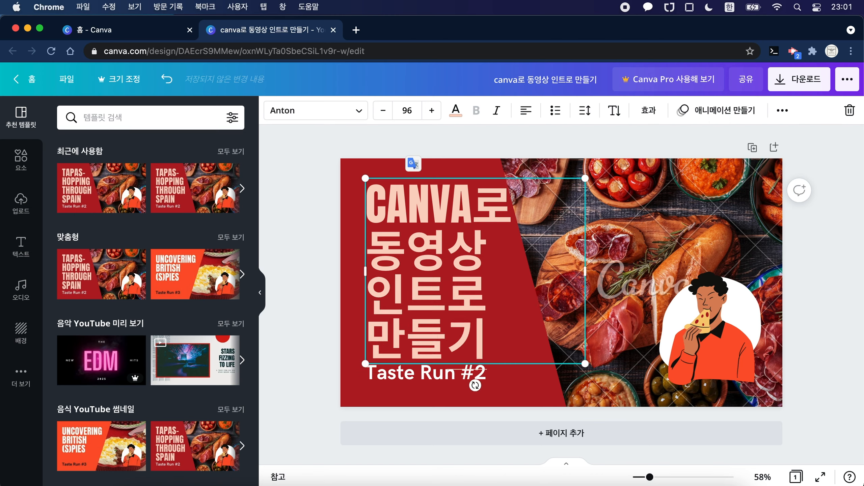
click(315, 216)
Step: Change the title's font to the Korean font 210 마마블럭
click(397, 283)
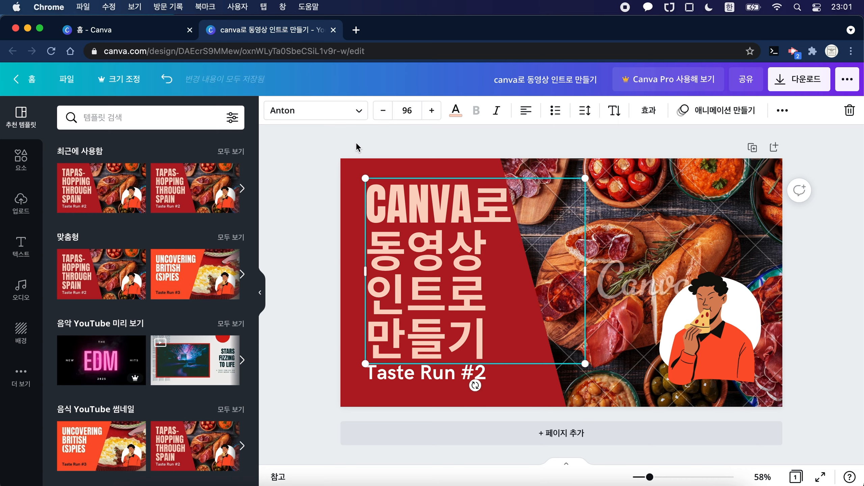
click(362, 116)
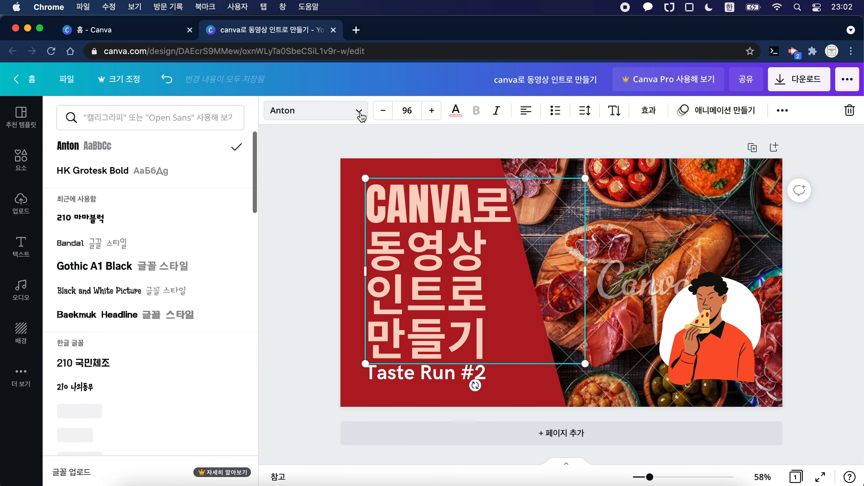
scroll(184, 378, down, 2)
scroll(183, 380, down, 4)
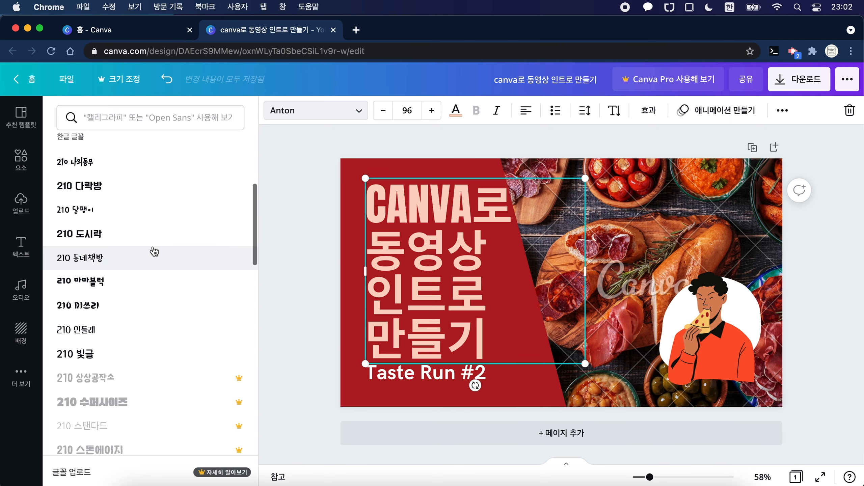
scroll(154, 334, up, 3)
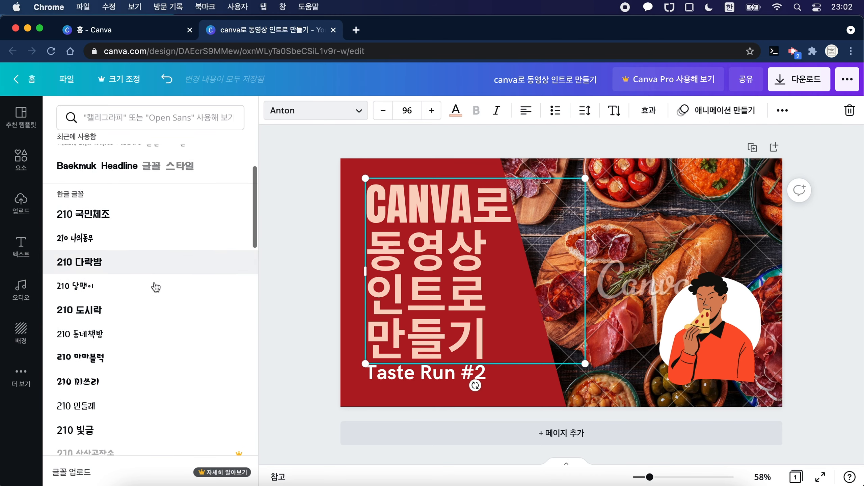
click(144, 367)
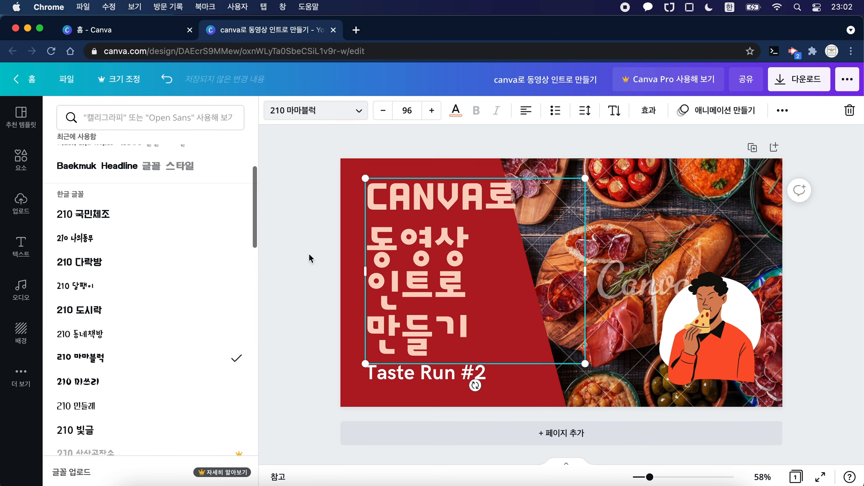
key(Escape)
Step: Reduce the font size of the title's first line, "CANVA로", to 85 so it fits the red area
click(452, 243)
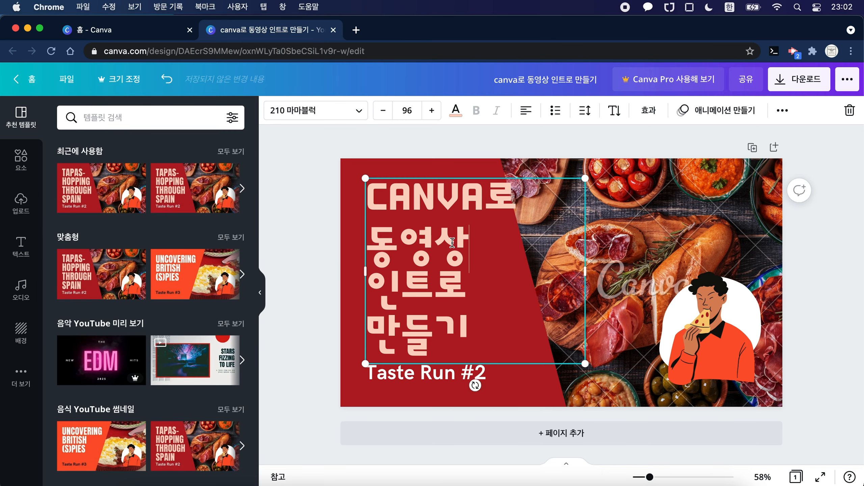
double_click(451, 242)
click(495, 251)
click(322, 271)
double_click(493, 194)
click(382, 110)
click(382, 111)
click(383, 111)
click(383, 110)
click(383, 111)
click(383, 111)
click(382, 111)
click(383, 111)
click(383, 111)
click(383, 110)
click(383, 111)
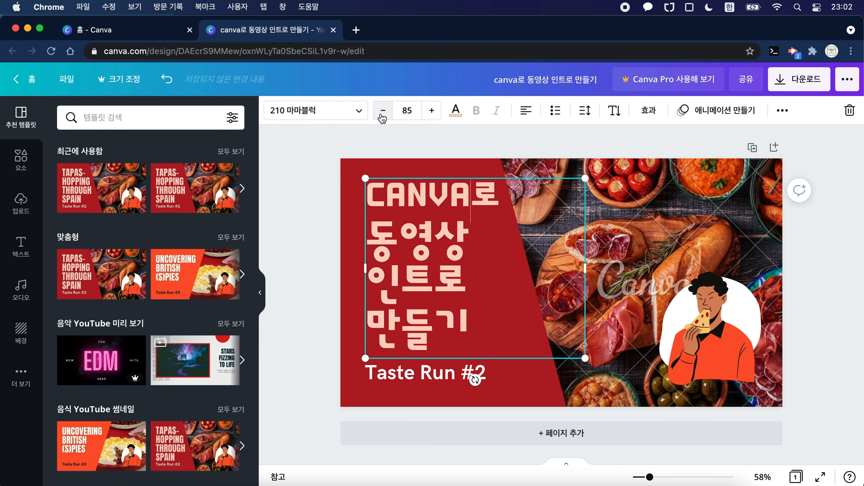
Step: Reduce the font size of the remaining title lines to match the first line
click(451, 328)
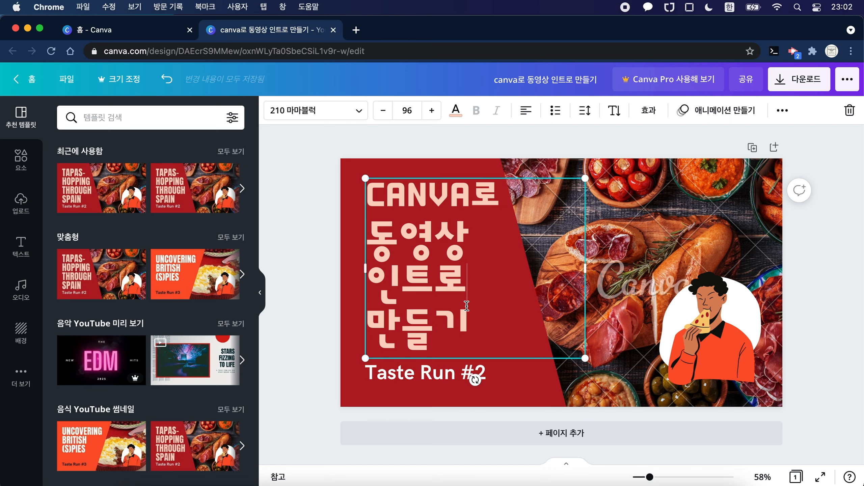
triple_click(463, 241)
click(407, 108)
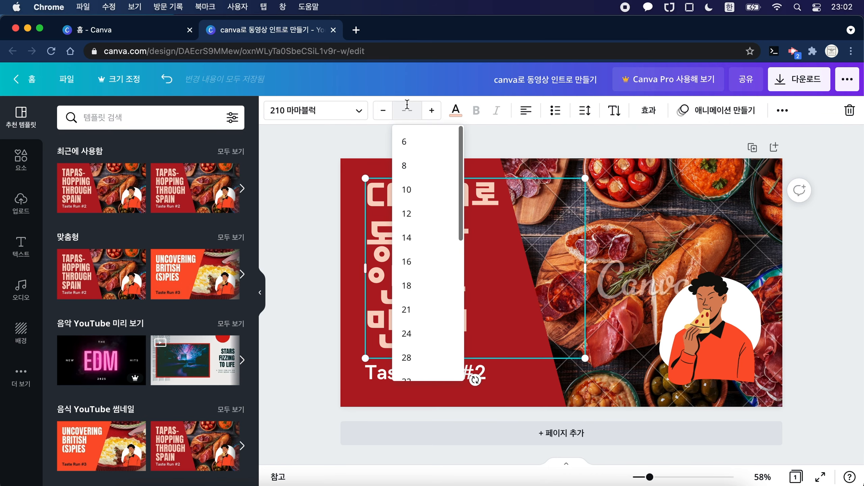
key(Return)
click(322, 251)
click(430, 255)
click(311, 289)
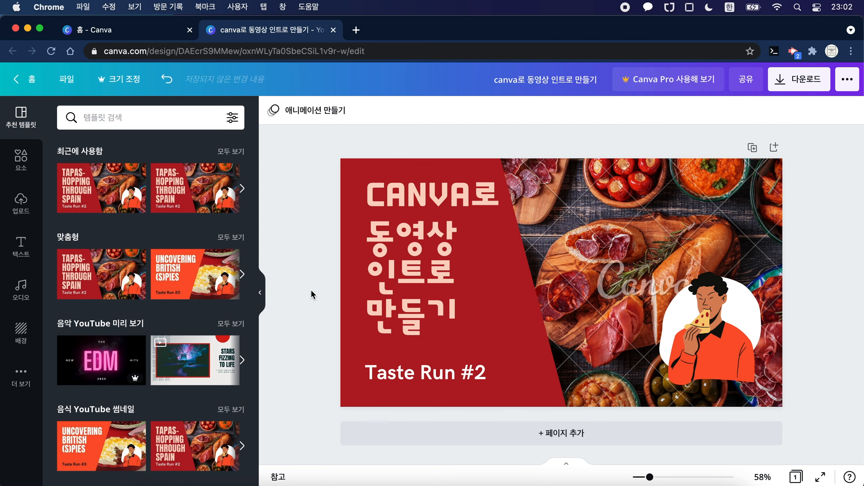
Step: Replace the subtitle text "Taste Run #2" with "BMRSCHOOL"
triple_click(431, 371)
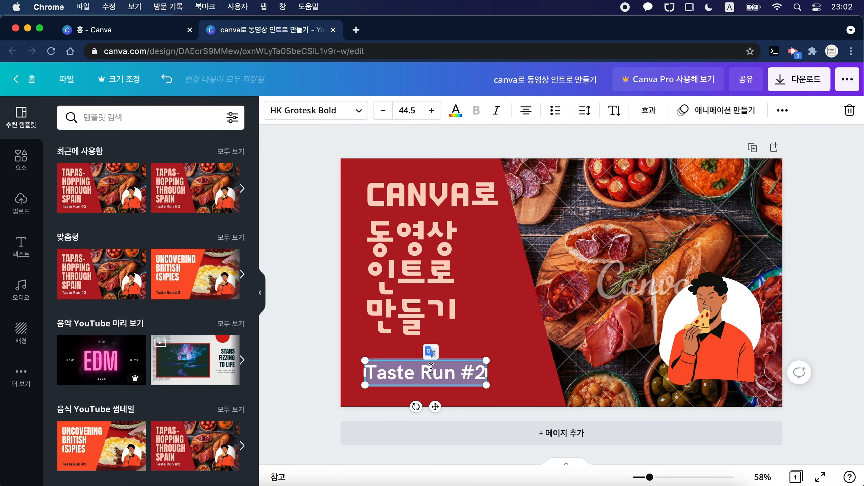
text(BMRSCHOOL)
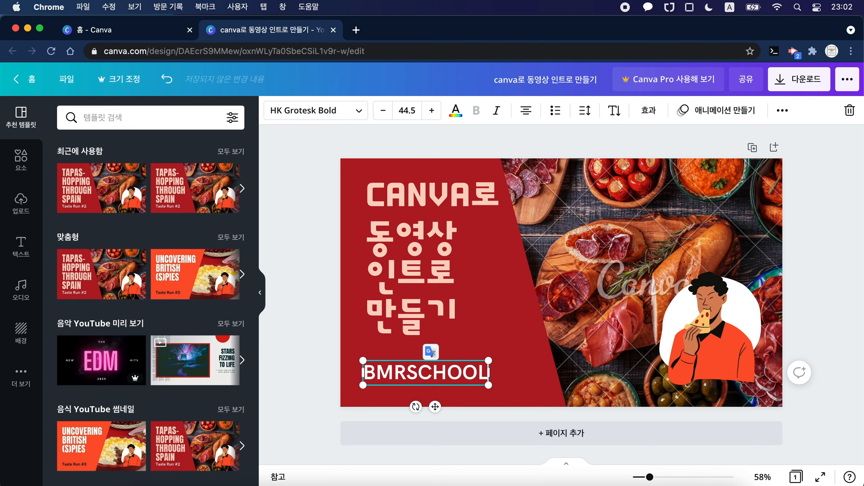
click(299, 359)
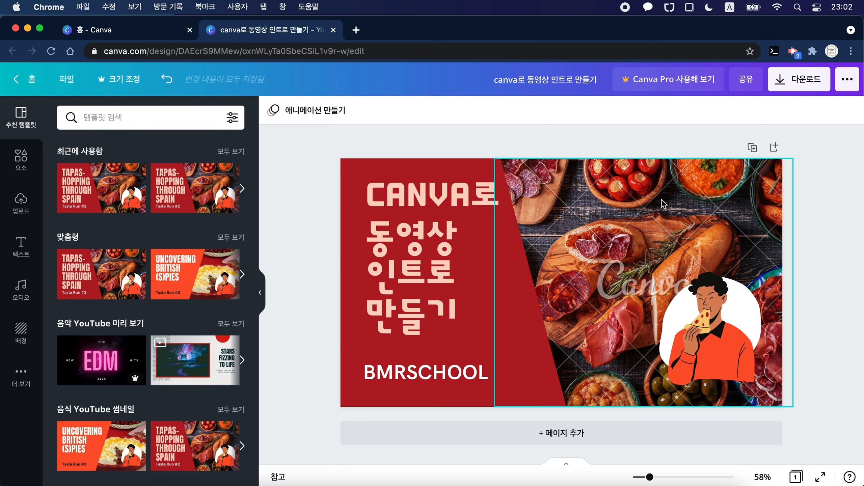
Step: Delete the watermarked food photo behind the man eating pizza
click(706, 225)
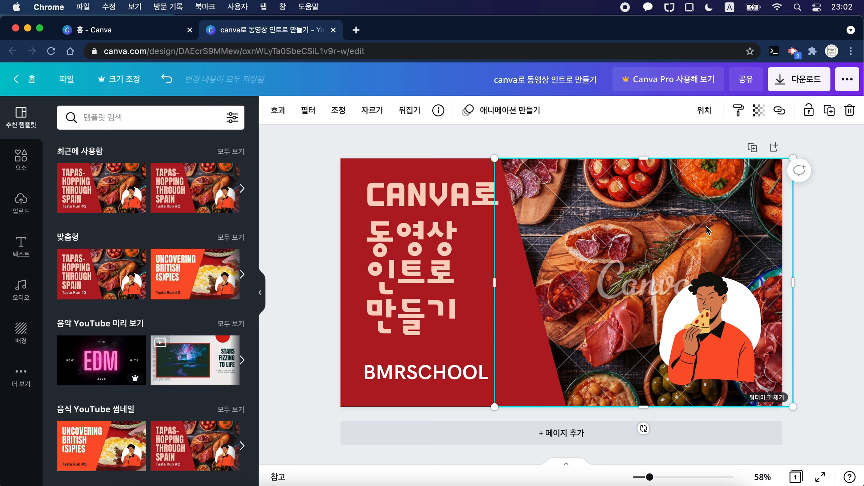
click(822, 240)
click(685, 223)
key(Delete)
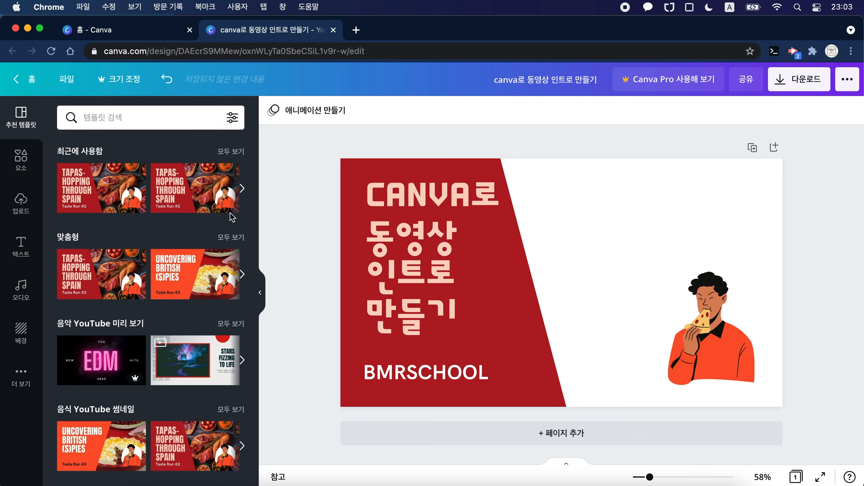
Step: Search the elements library for "동영상" and add the free photo of a camera on a tripod to the page
click(21, 160)
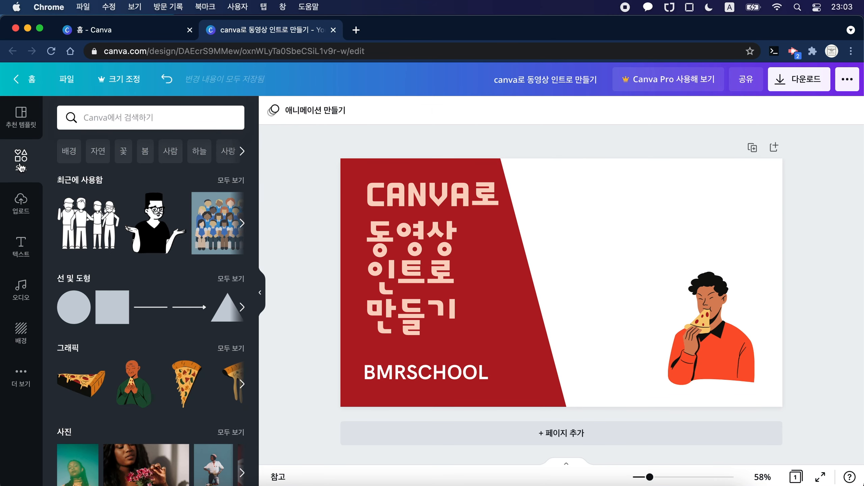
click(161, 119)
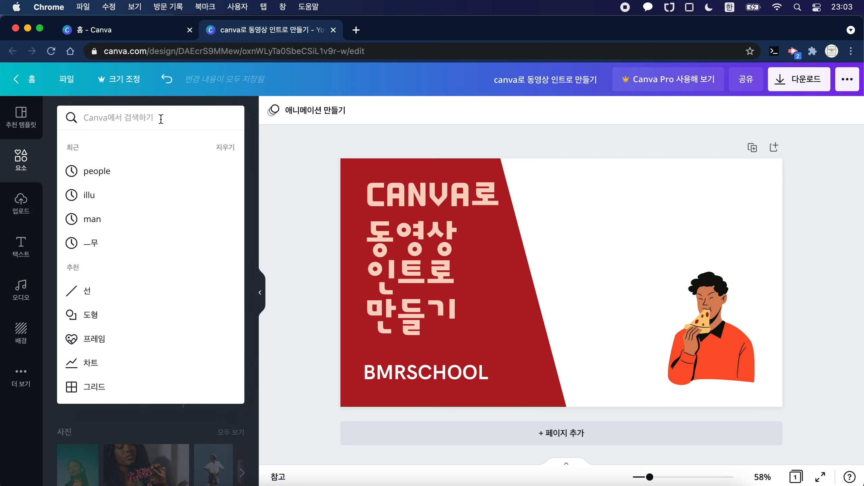
text(동영상)
key(Return)
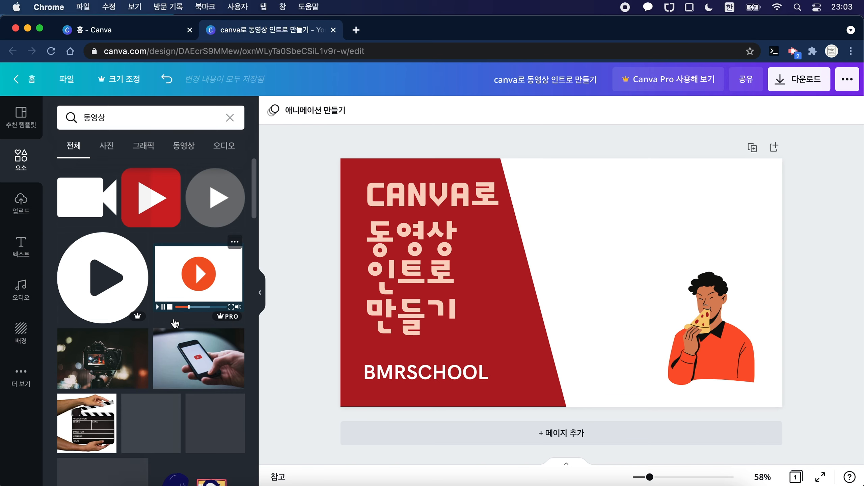
scroll(212, 391, down, 7)
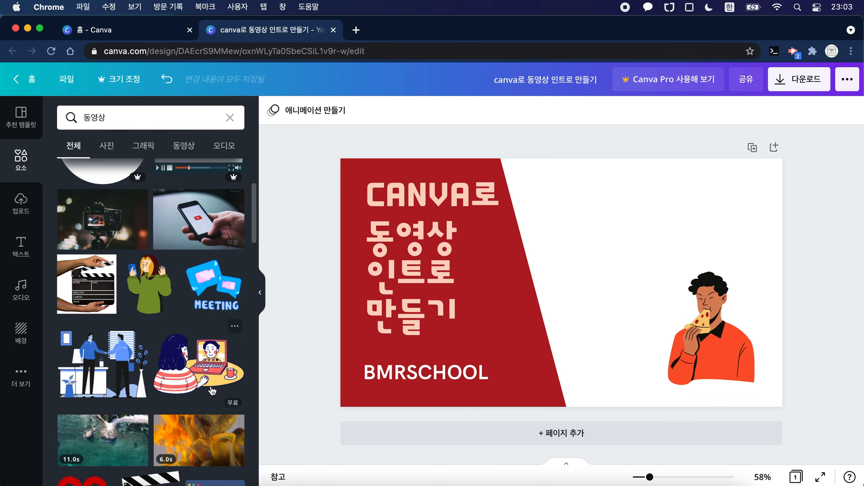
scroll(213, 391, down, 3)
scroll(212, 390, up, 10)
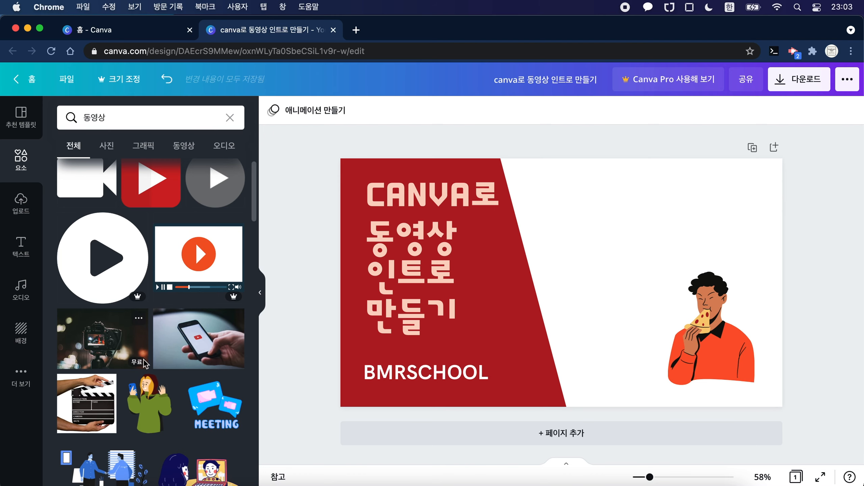
mouse_move(131, 301)
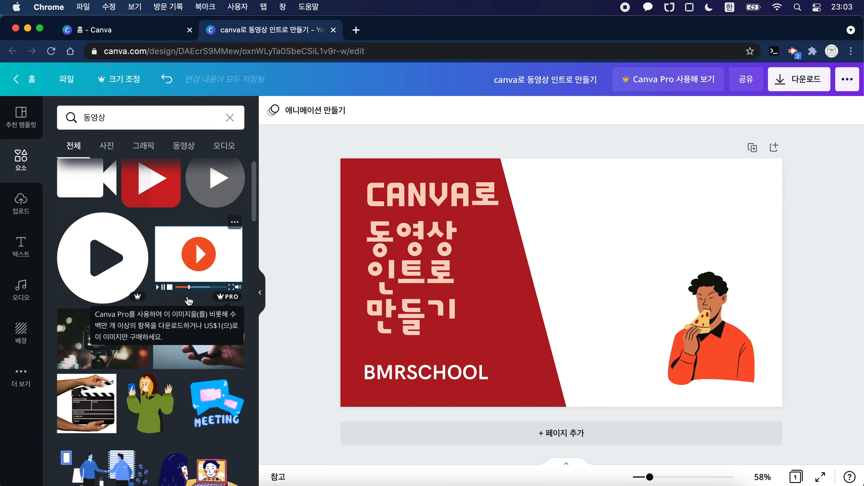
click(107, 352)
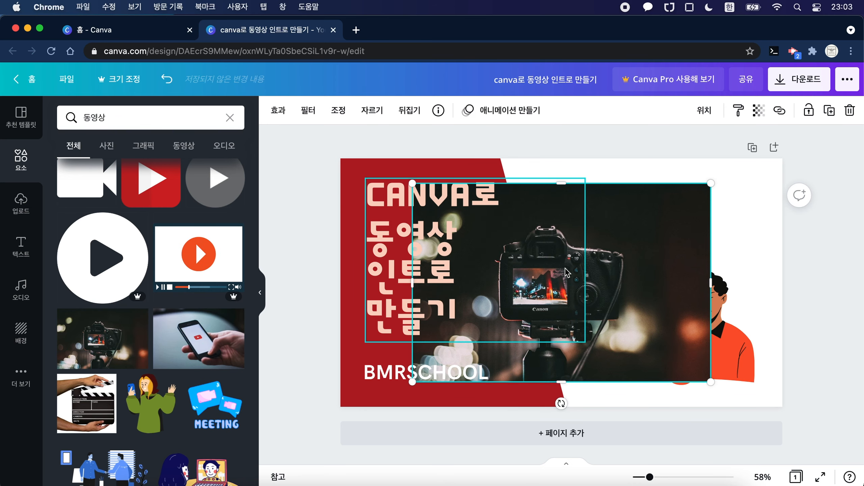
Step: Enlarge the camera photo to about 1,080 × 720 and place it at full page height over the right part of the page
drag(672, 268, 715, 250)
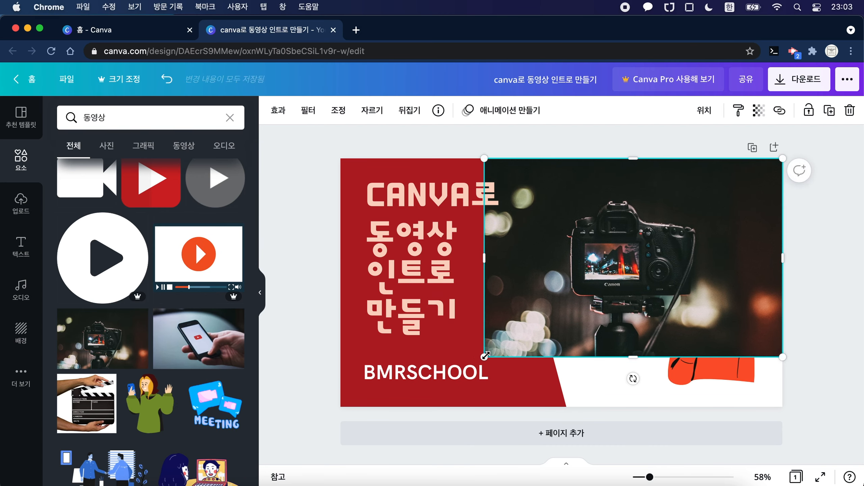
drag(484, 357, 414, 409)
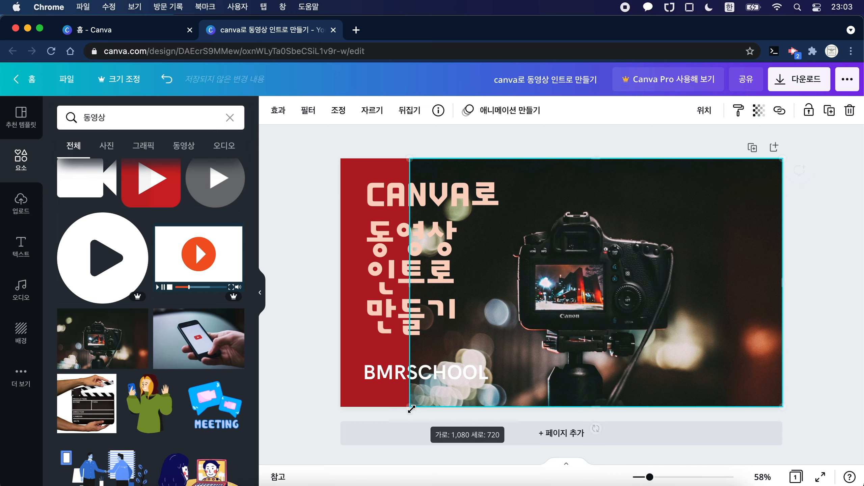
drag(615, 328, 676, 329)
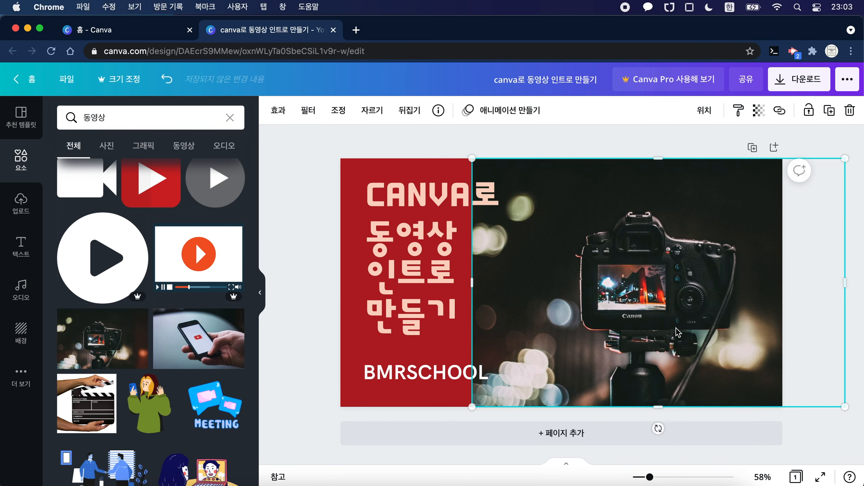
Step: Send the camera photo to the back, behind the red panel, and nudge it slightly to the right
right_click(734, 270)
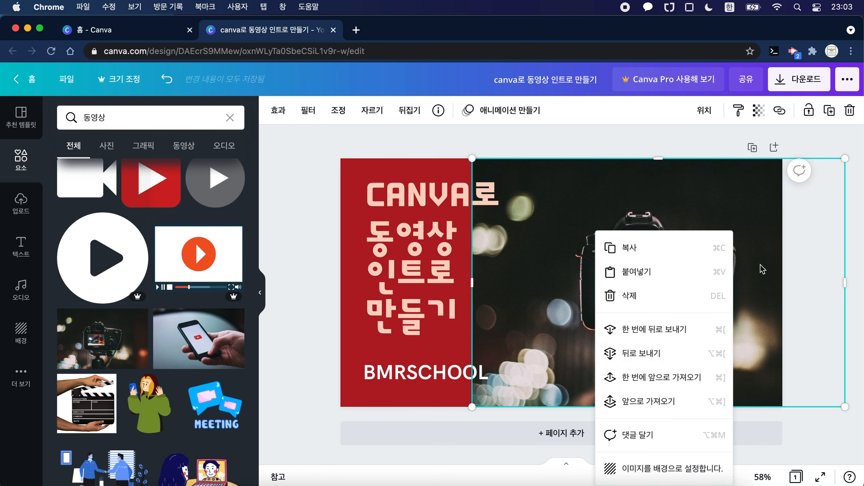
click(665, 354)
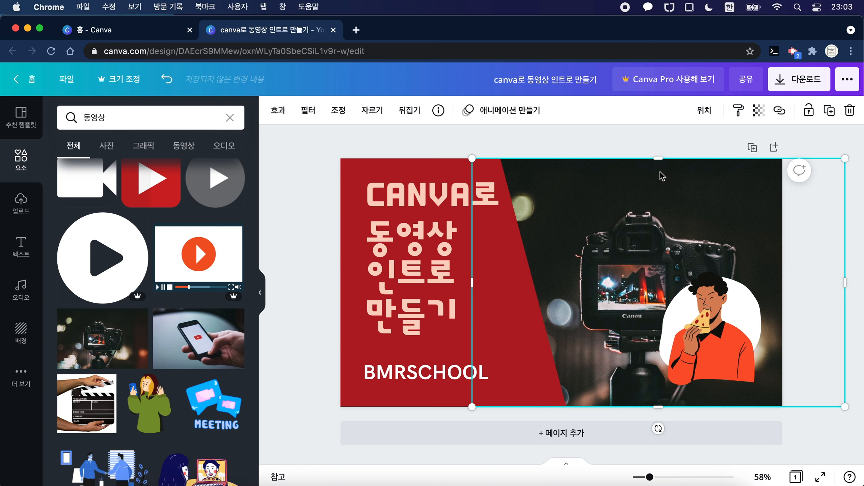
click(663, 140)
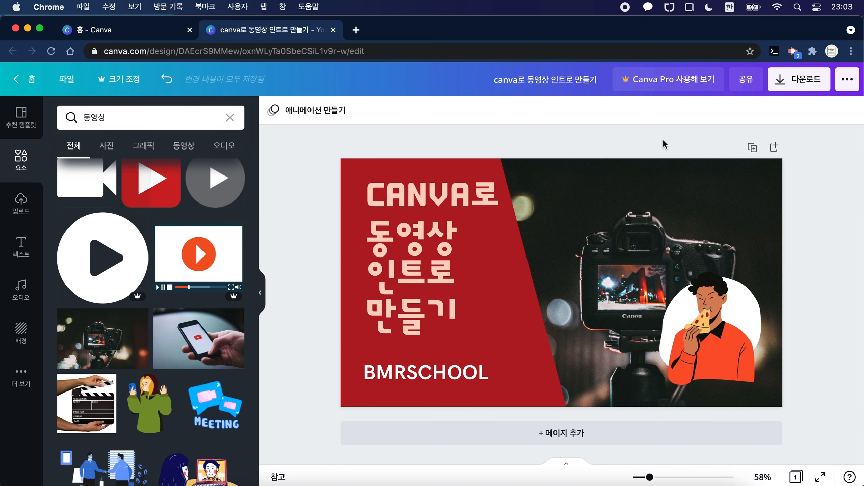
click(646, 168)
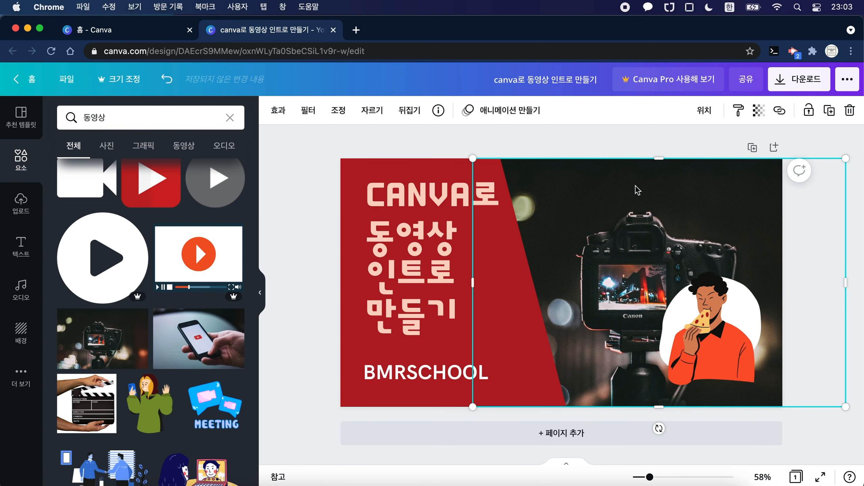
drag(625, 211, 633, 210)
click(618, 143)
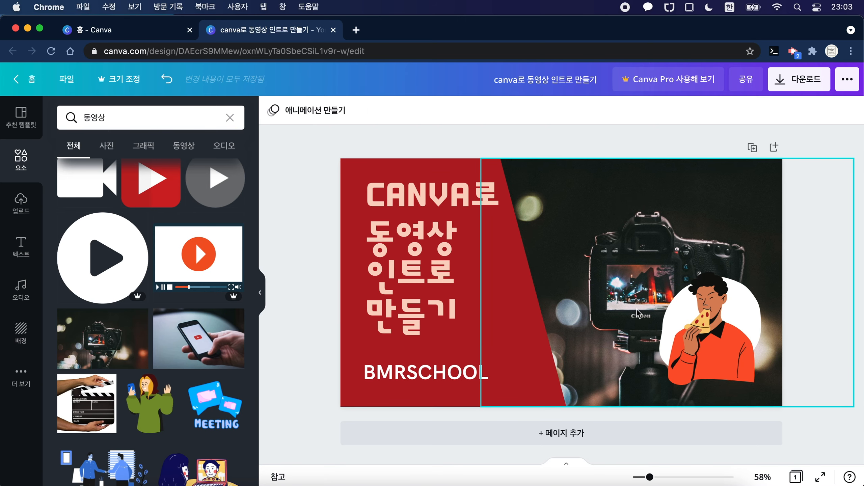
Step: Delete the illustration of the man eating pizza and the white blob shape behind him
click(708, 330)
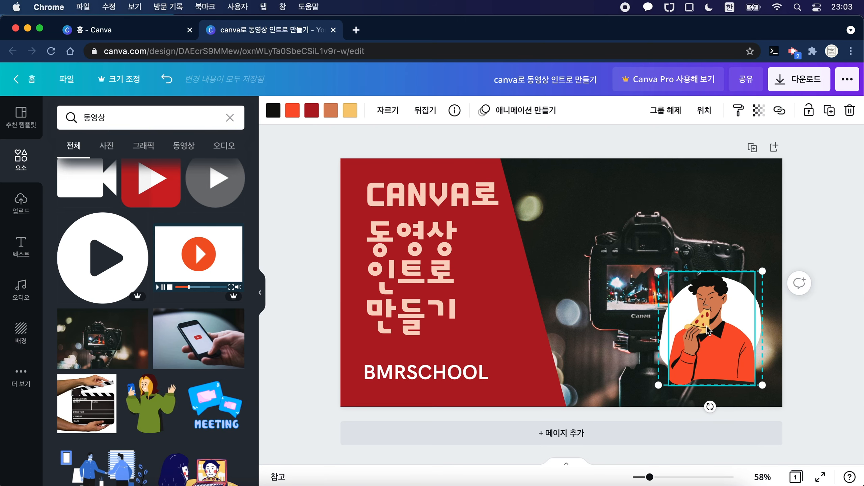
key(Delete)
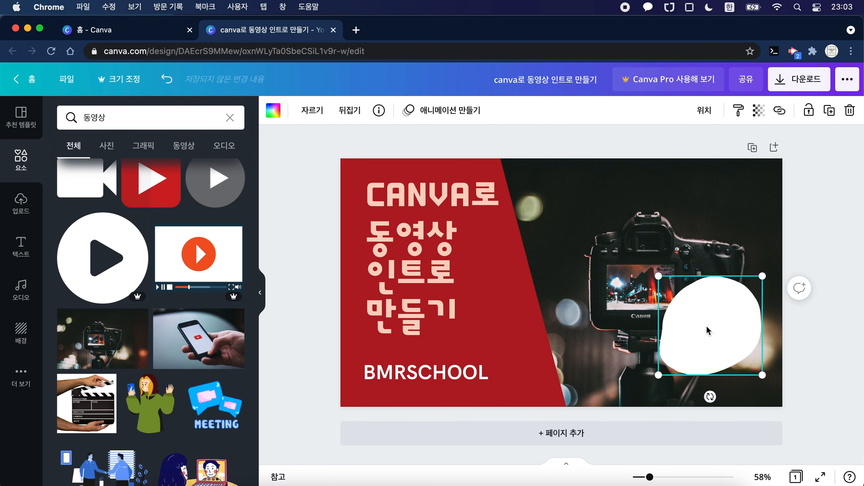
key(Delete)
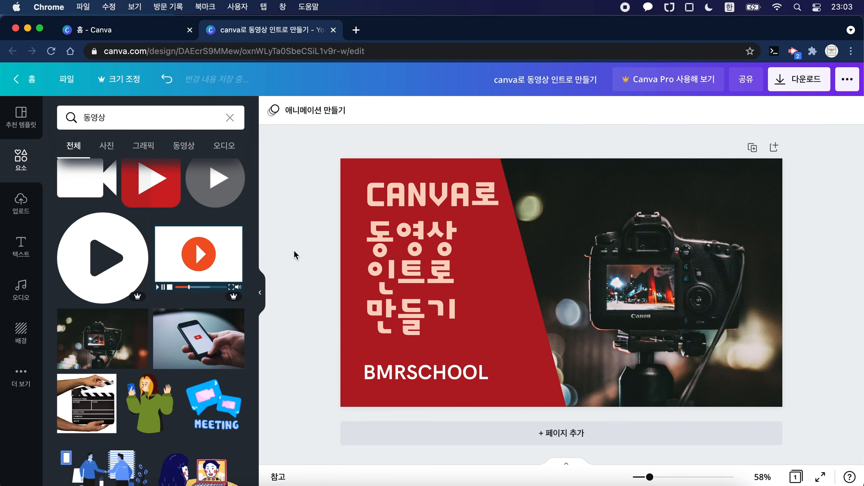
Step: Add the free illustration of a woman on a laptop video call from the "동영상" search results
scroll(160, 245, up, 1)
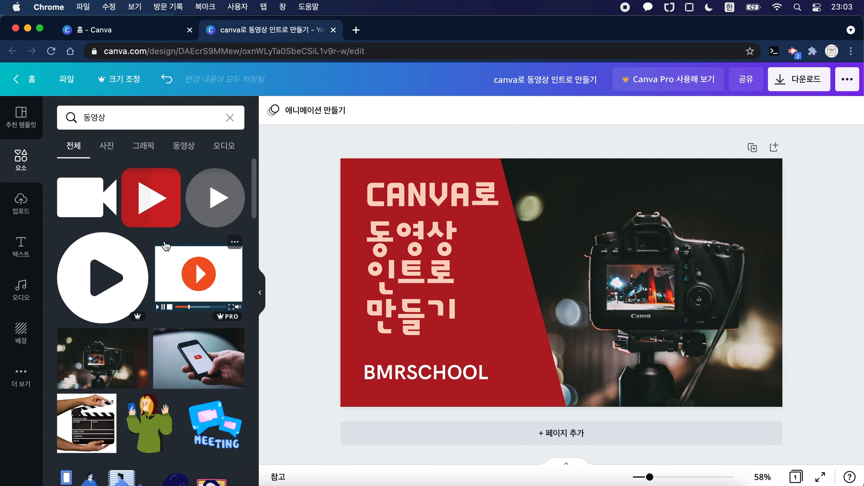
scroll(165, 246, down, 10)
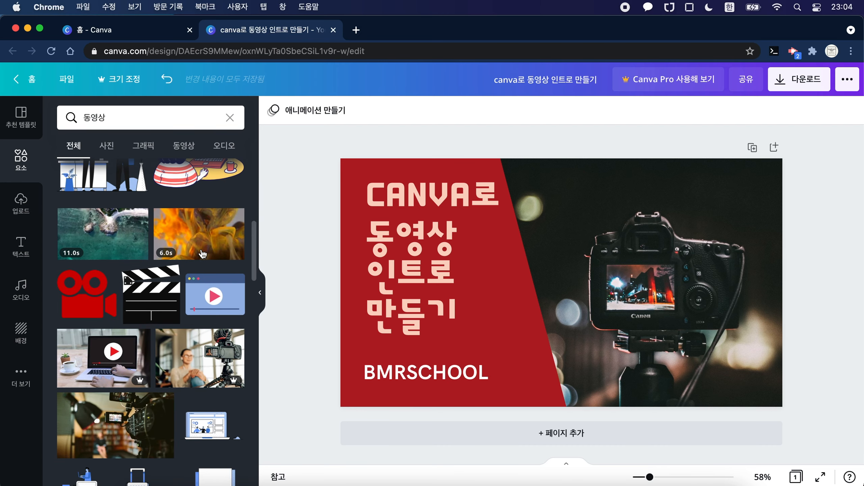
scroll(203, 255, up, 3)
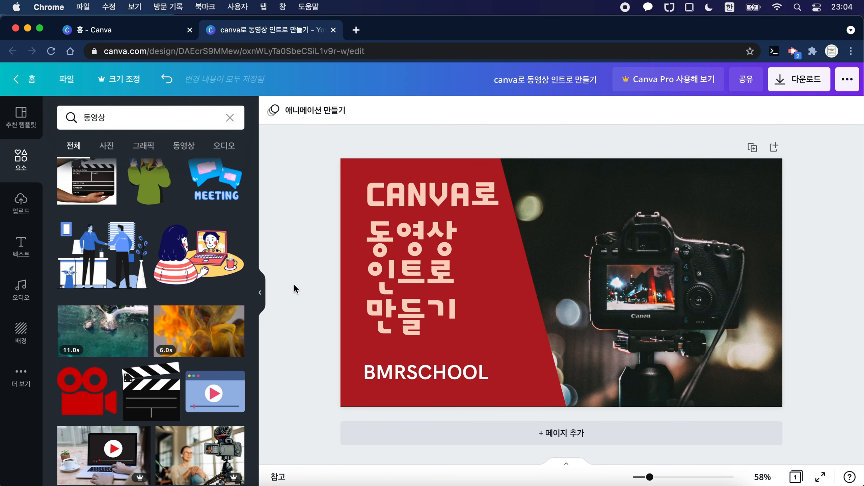
click(204, 261)
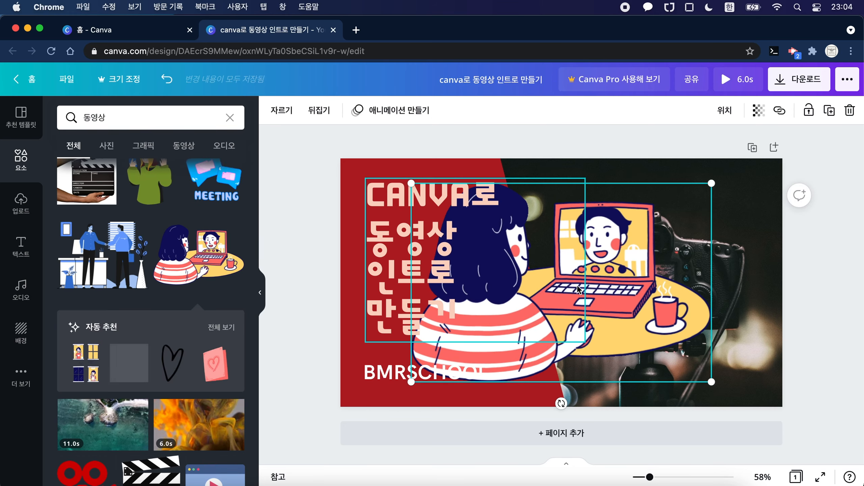
drag(711, 382, 533, 288)
drag(504, 232, 697, 316)
key(super+z)
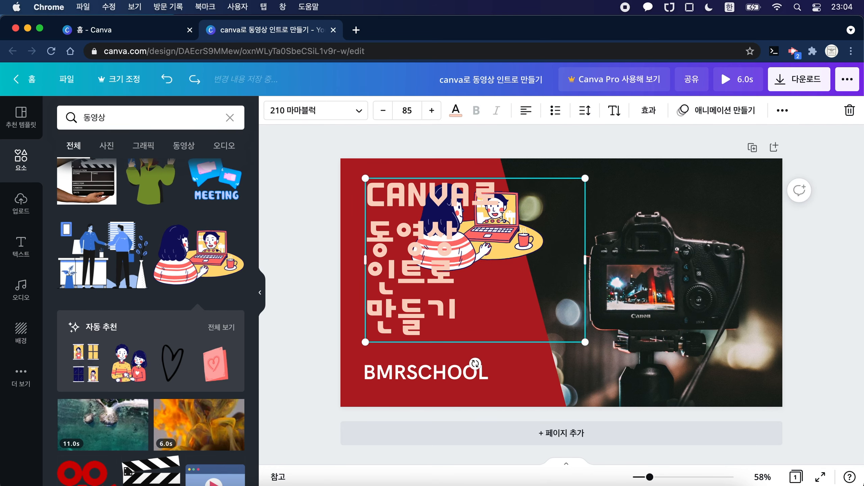
right_click(483, 304)
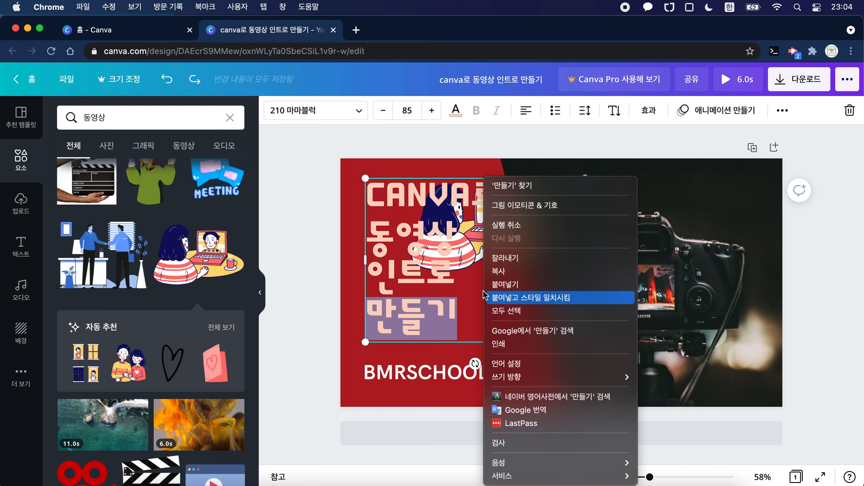
click(375, 217)
click(374, 214)
key(super+z)
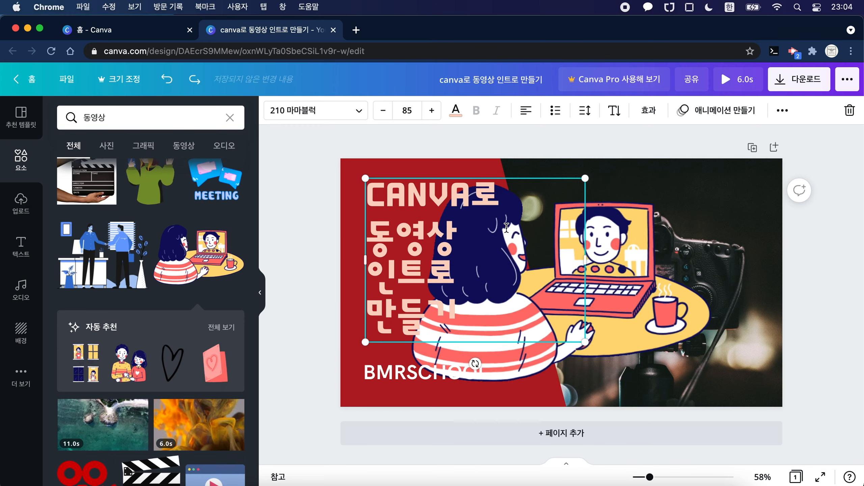
Step: Shrink the video-call illustration to about 432 × 286 and place it in the page's lower right corner, over the camera photo
click(637, 279)
drag(637, 278, 747, 303)
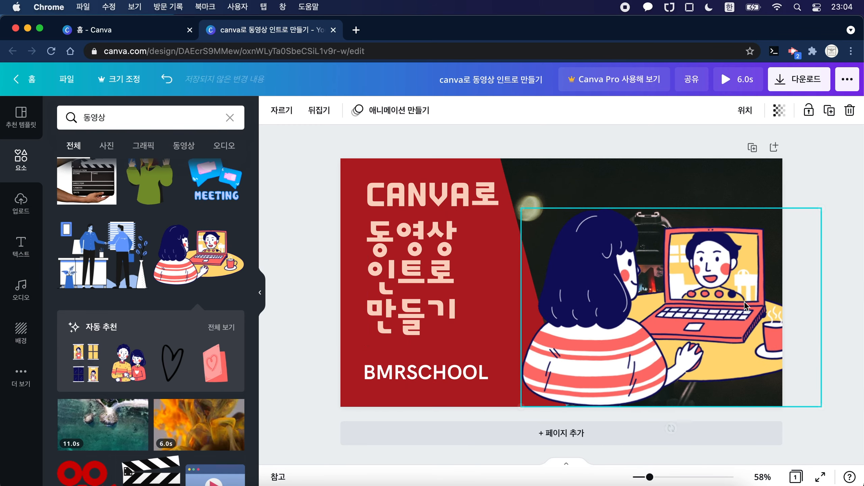
drag(519, 208, 674, 309)
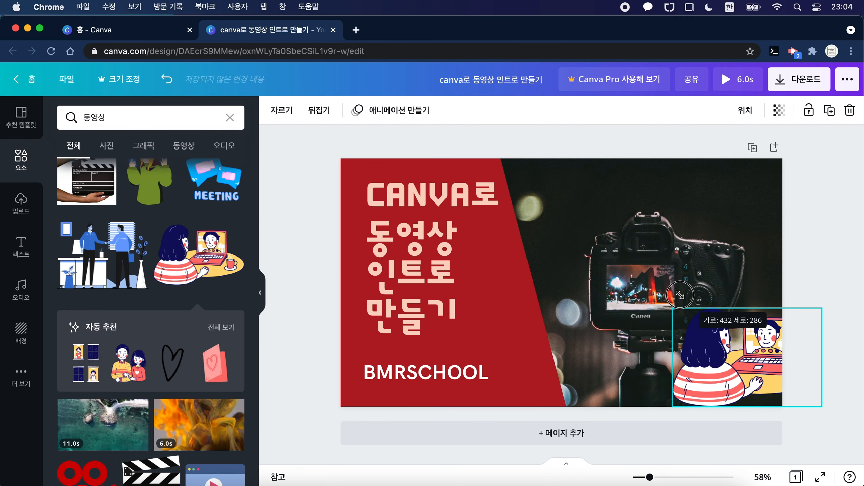
drag(735, 358, 683, 338)
click(810, 246)
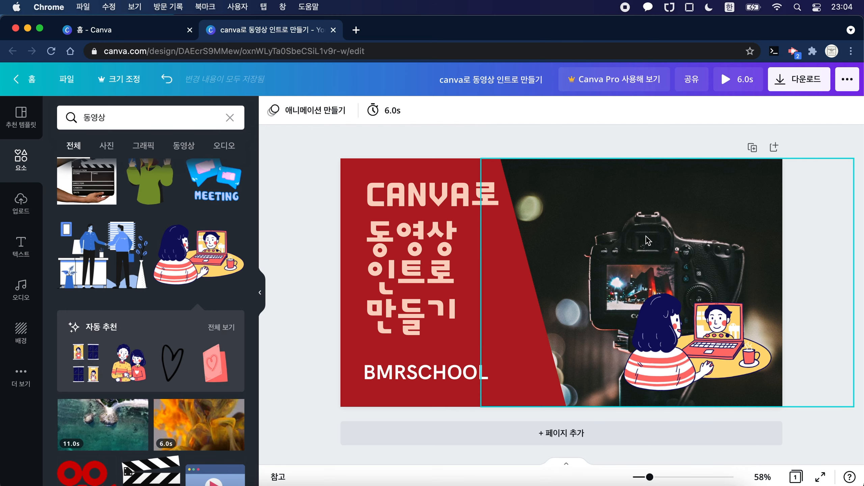
Step: Examine the effect, filter and adjustment options available for the camera photo
click(685, 201)
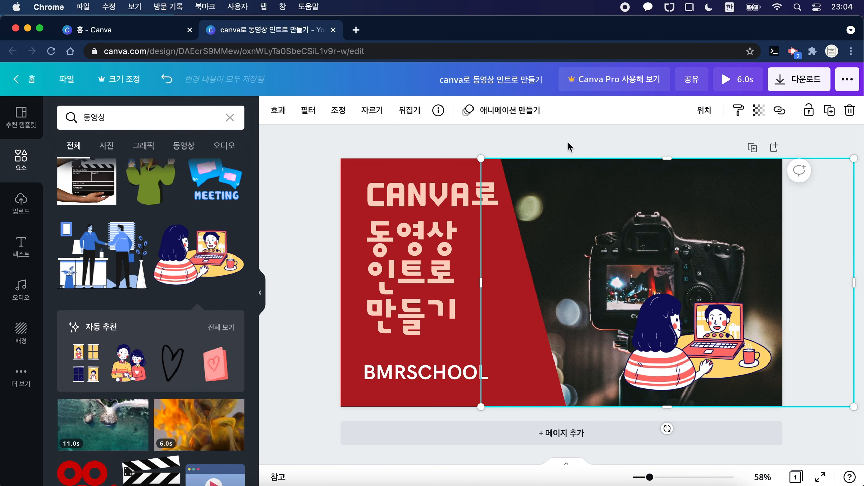
click(277, 110)
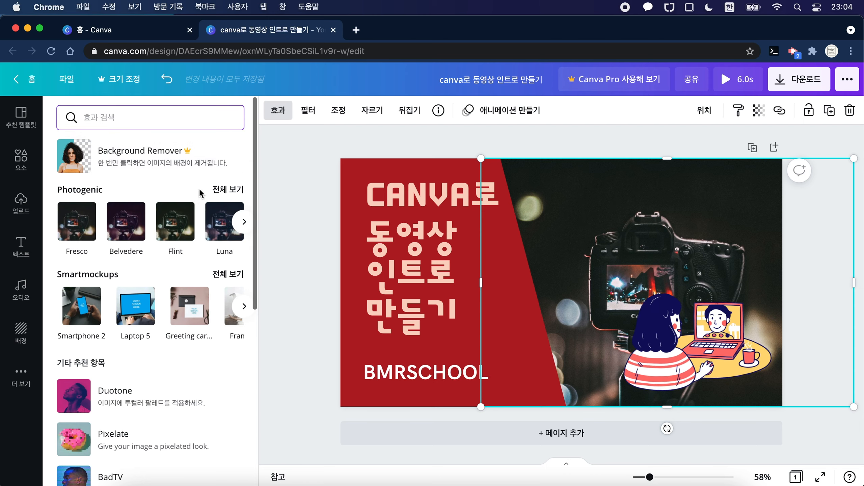
click(320, 110)
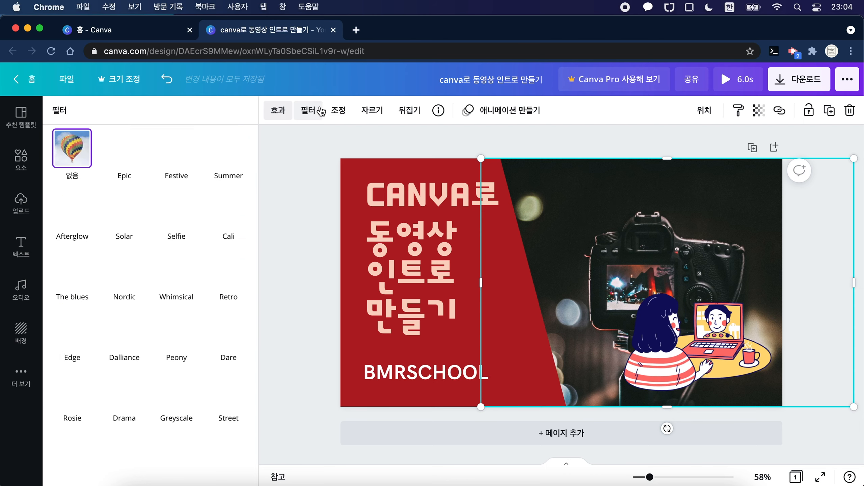
click(343, 112)
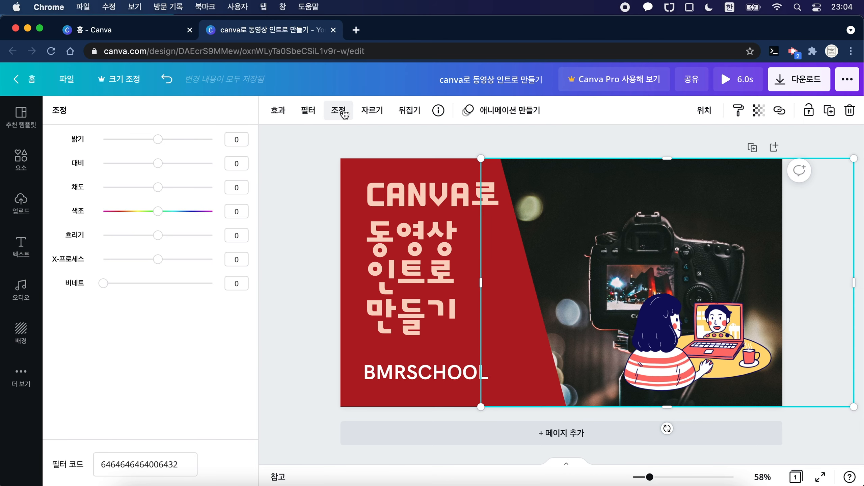
click(371, 111)
click(328, 113)
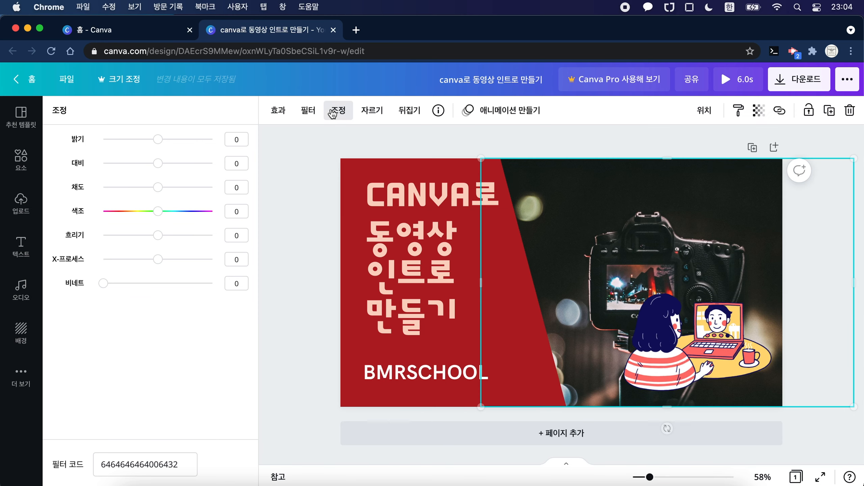
click(277, 111)
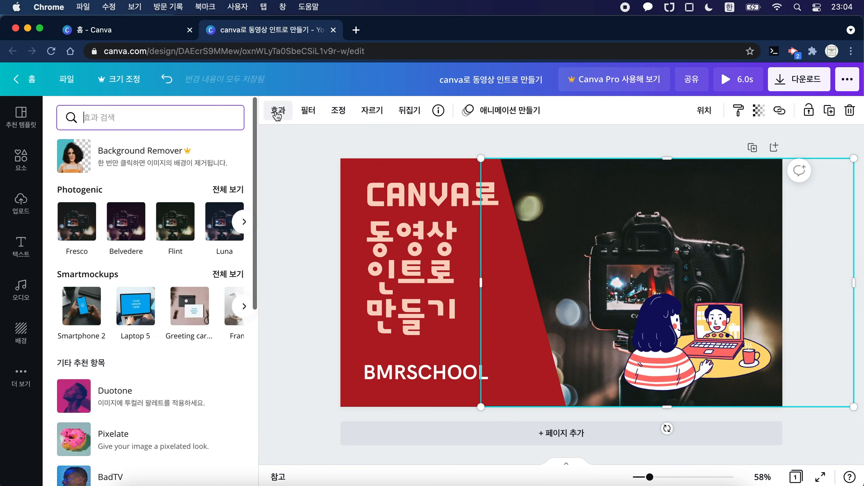
Step: Try the Epic, Festive, Summer, Afterglow, Solar, Selfie, Cali, The blues and Whimsical filters on the camera photo
click(299, 116)
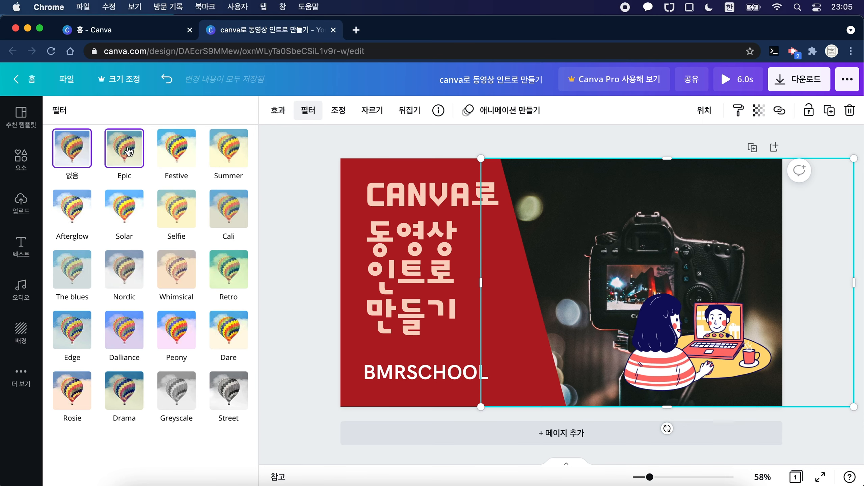
click(117, 164)
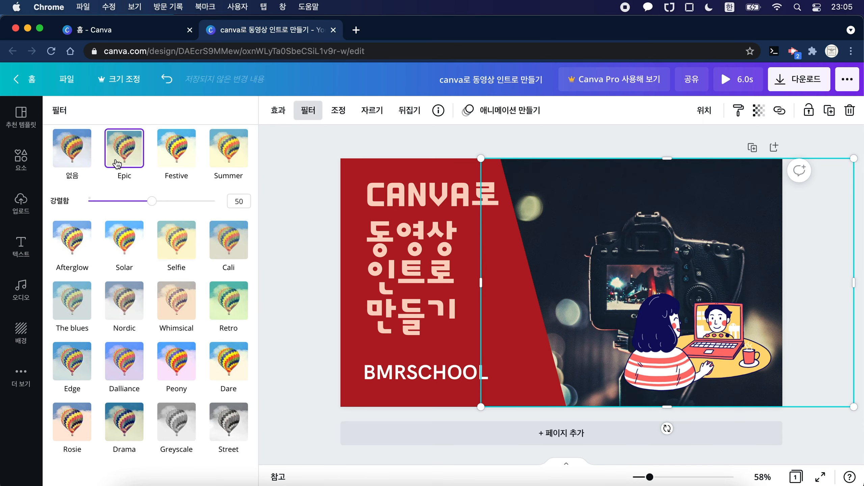
click(174, 155)
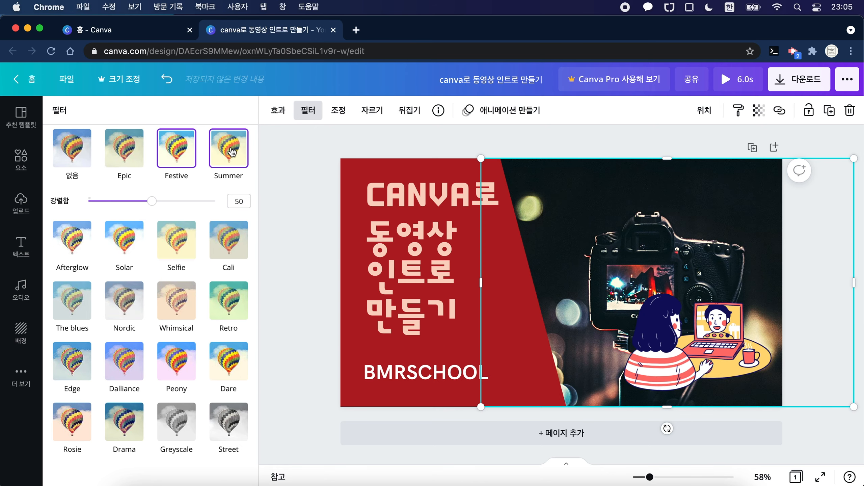
click(232, 152)
click(90, 240)
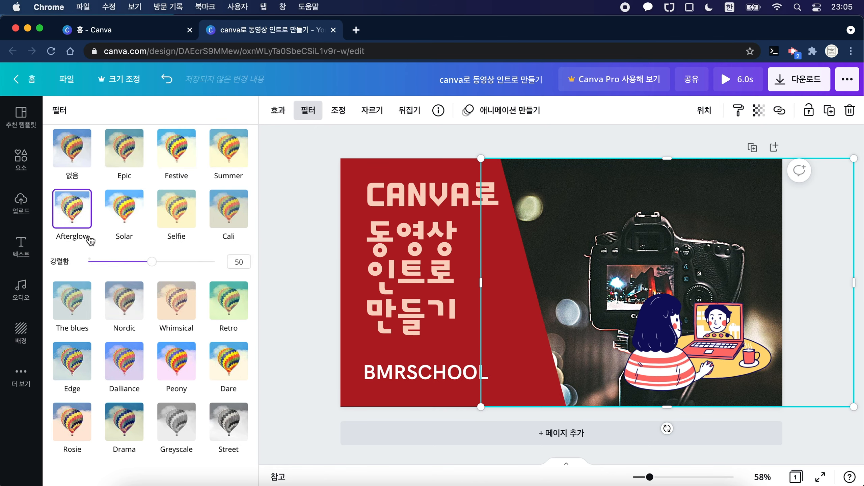
click(126, 219)
click(176, 217)
click(221, 215)
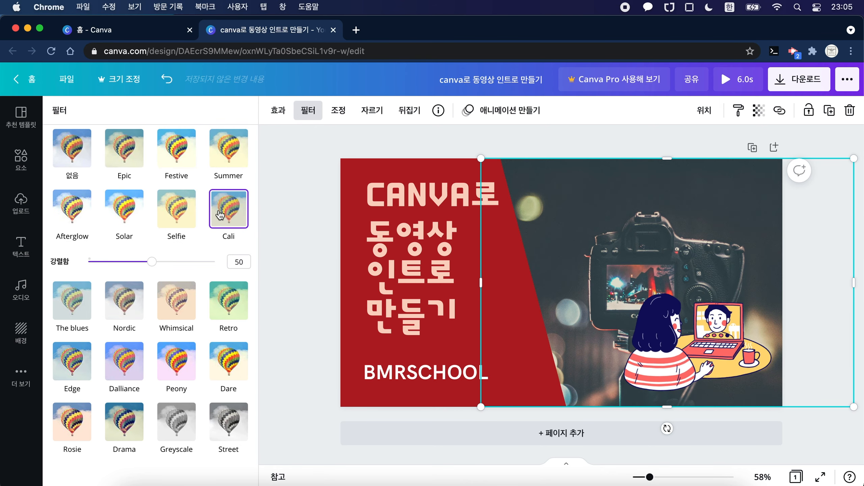
click(63, 286)
click(175, 275)
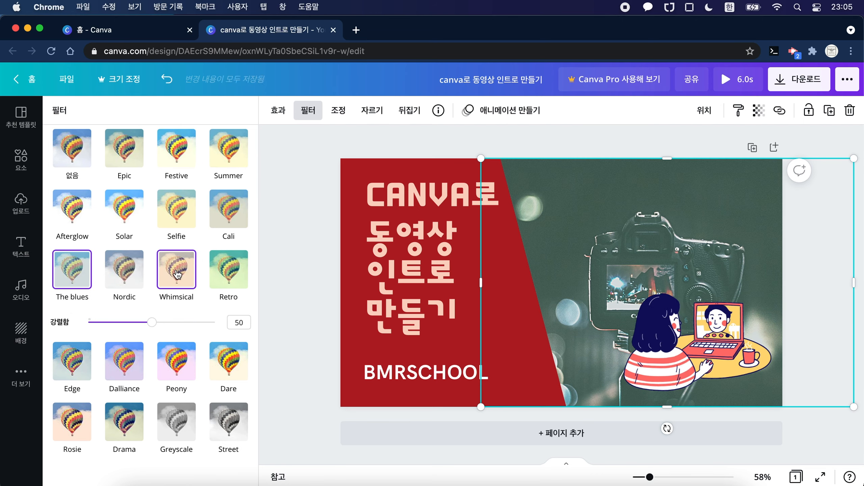
Step: Apply the Retro filter to the camera photo and deselect it
click(222, 274)
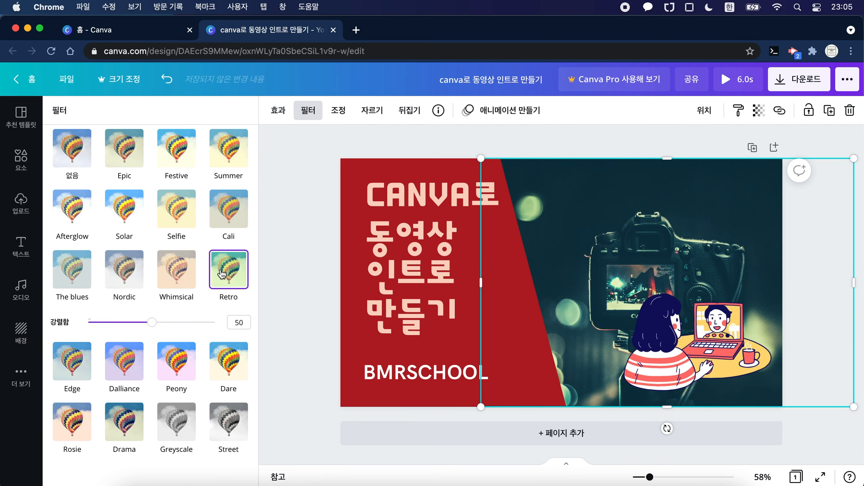
click(512, 139)
click(512, 139)
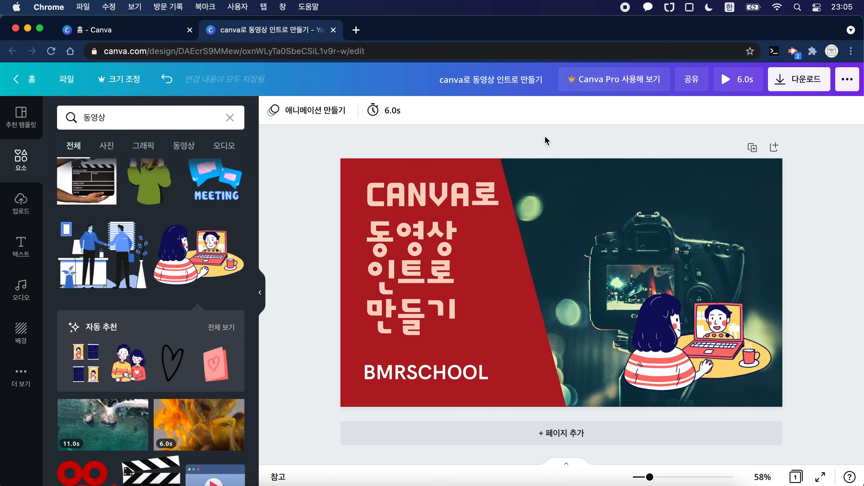
Step: Recolour the red slanted shape behind the title with the rust-brown swatch from the photo colours
click(347, 266)
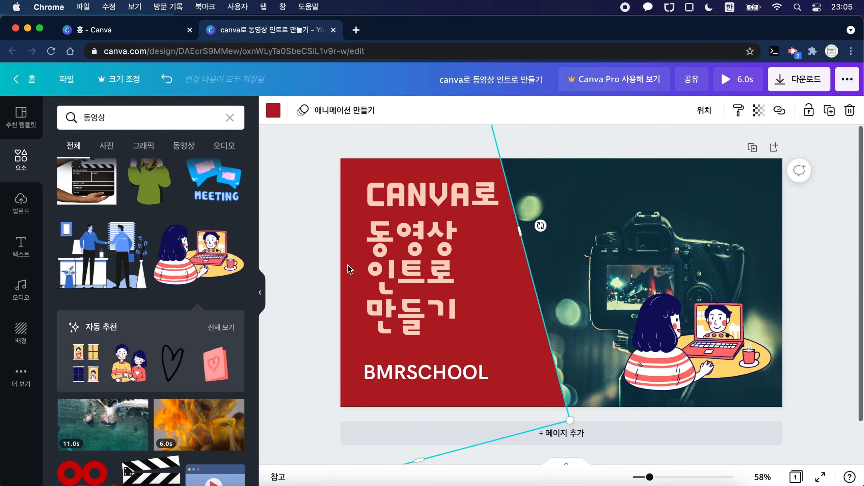
click(273, 116)
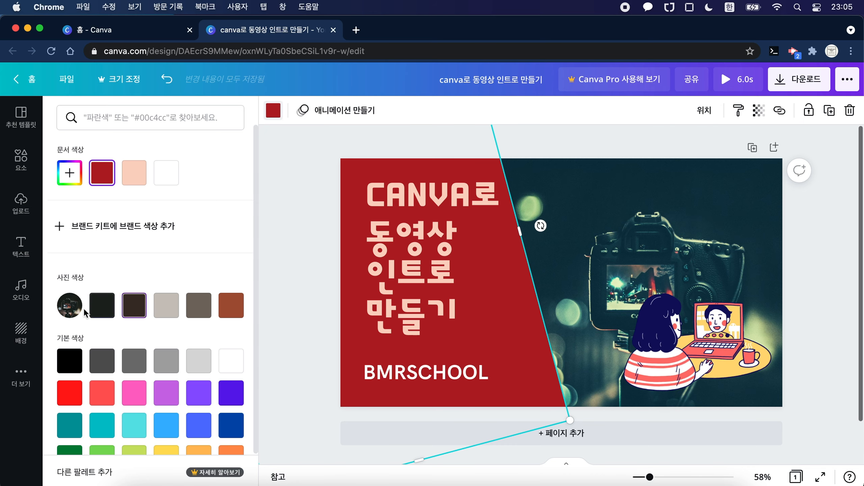
click(231, 306)
click(311, 237)
Step: Try the darker photo colours on the title text and settle on the light grey-beige one
click(408, 222)
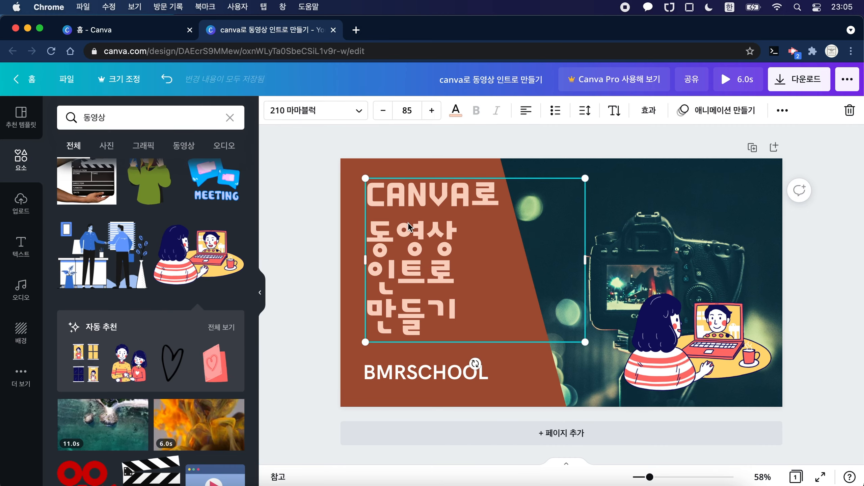
click(456, 110)
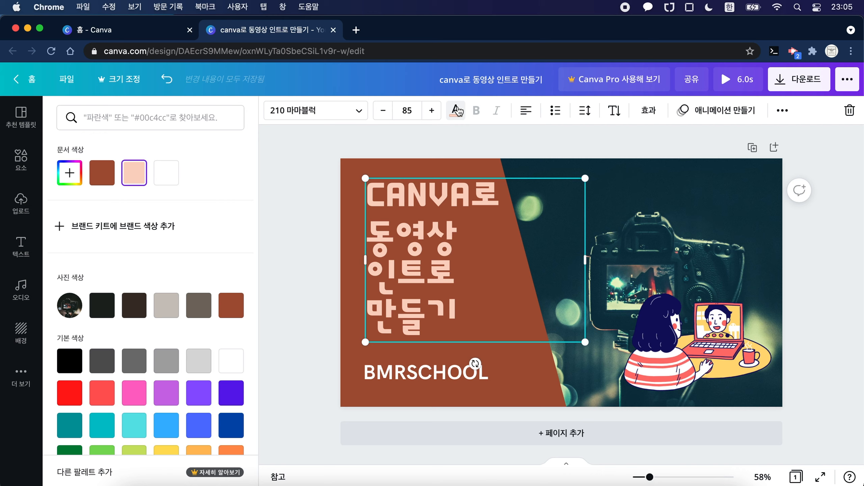
click(204, 311)
click(132, 312)
click(98, 309)
click(158, 310)
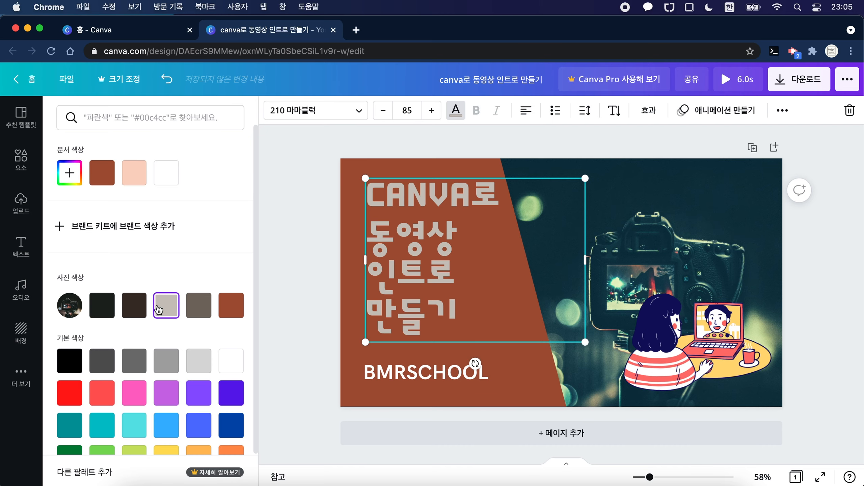
click(331, 208)
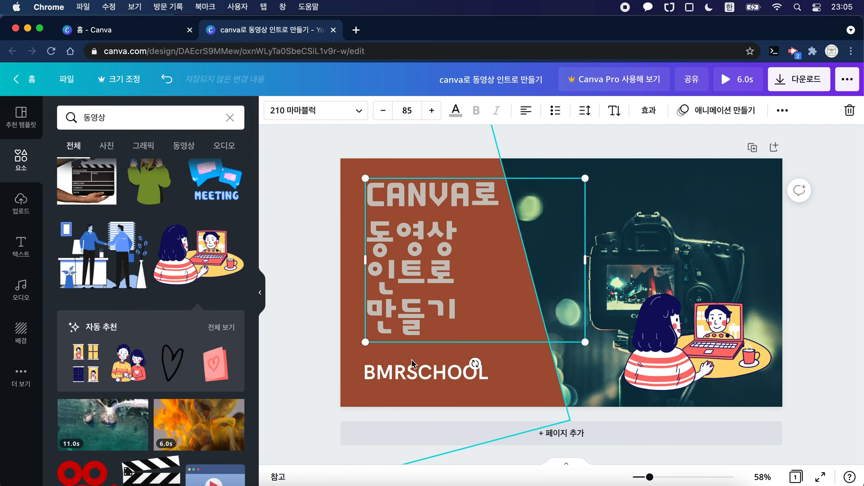
Step: Change the BMRSCHOOL subtitle's text colour to the dark brown photo colour and deselect it
click(419, 374)
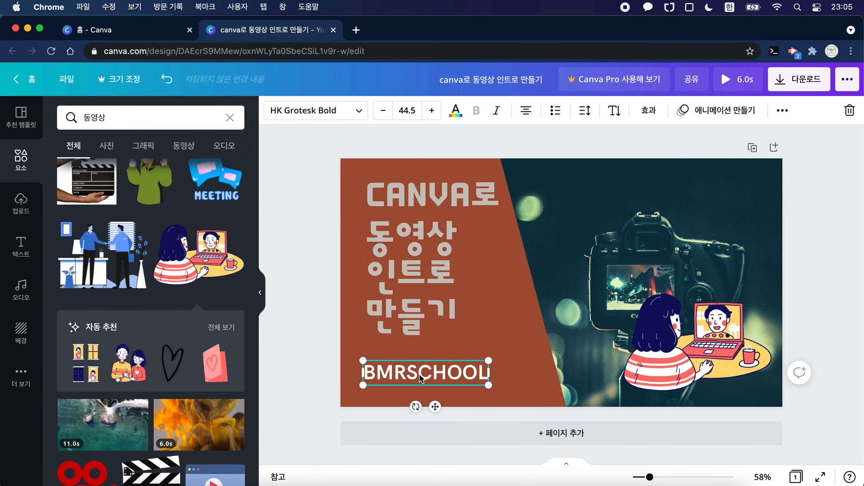
click(456, 110)
click(142, 310)
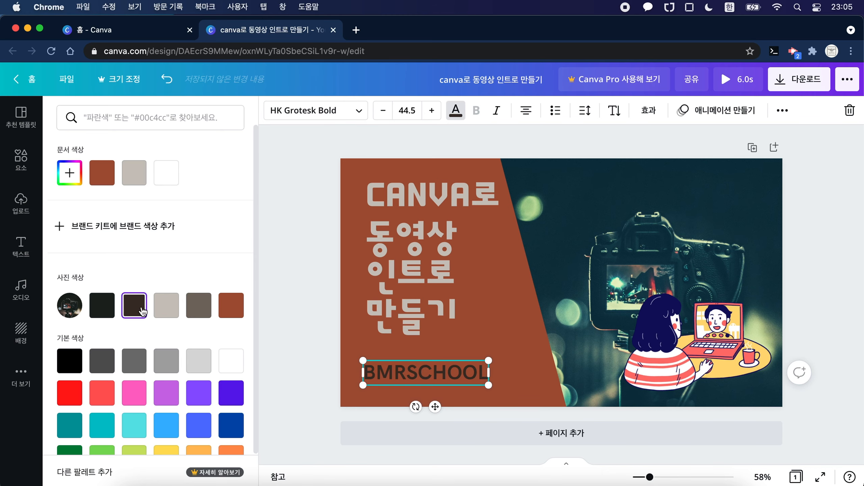
click(312, 236)
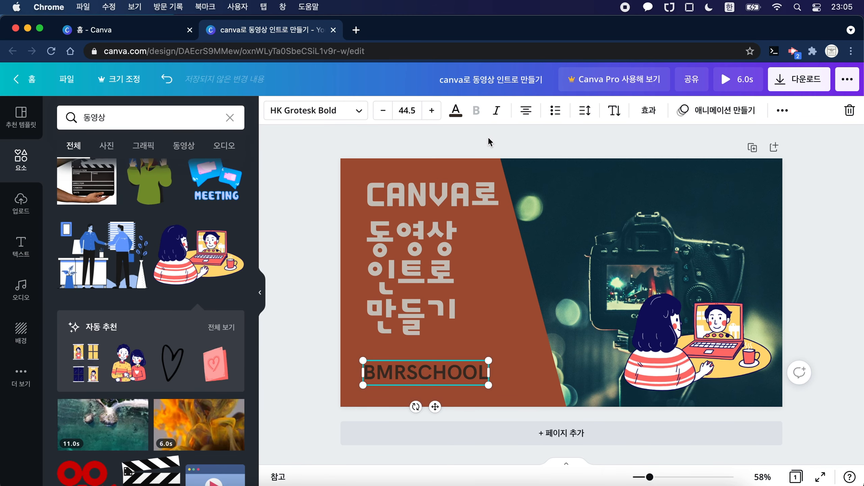
click(507, 145)
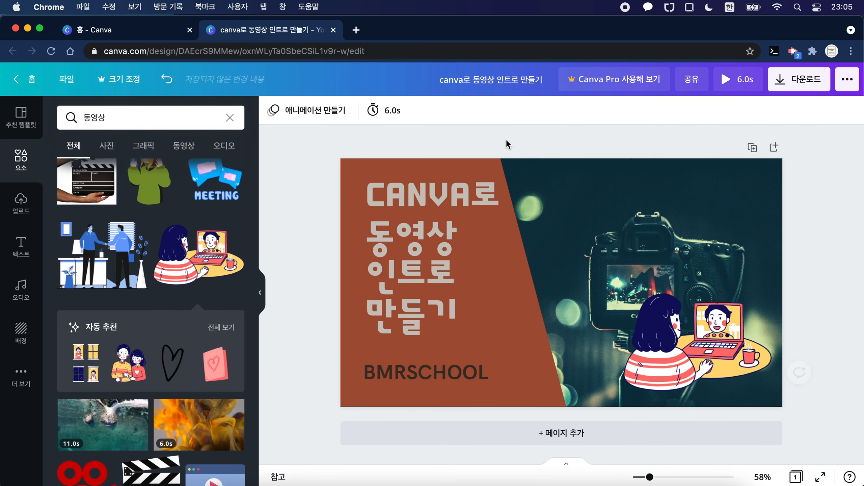
Step: Delete the video-call illustration from over the camera photo
click(671, 321)
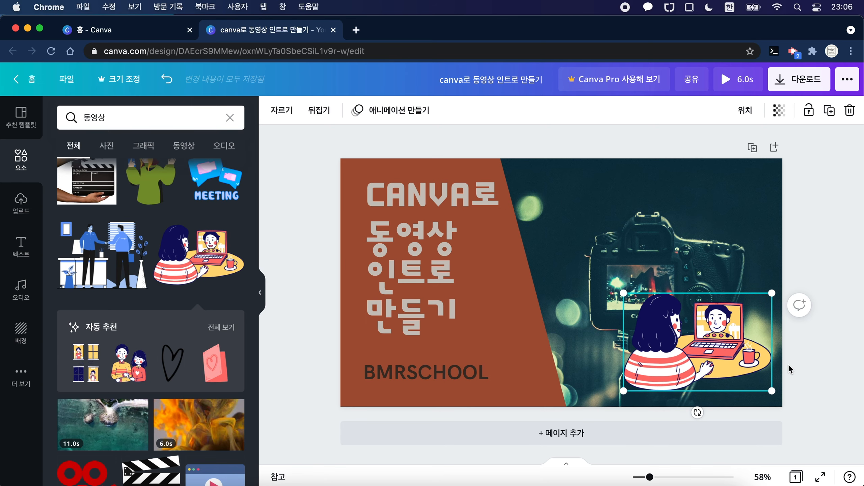
key(Delete)
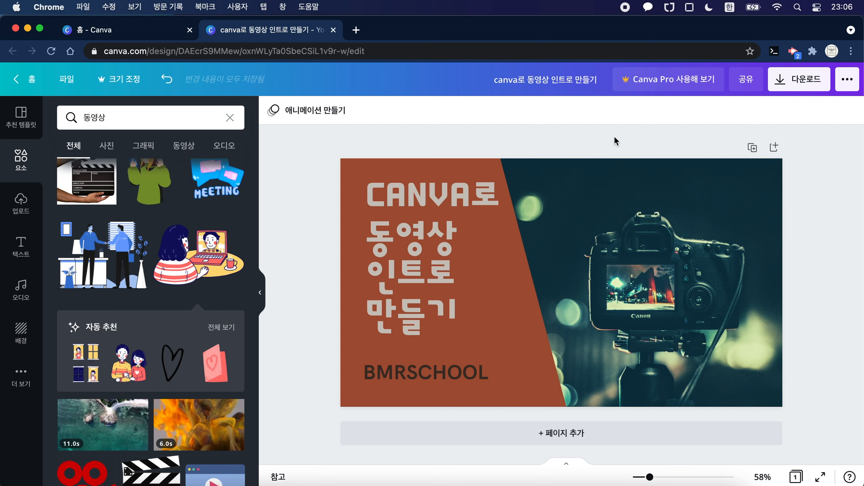
Step: Look through the page animation styles and apply 떠오르기 to the page
click(328, 118)
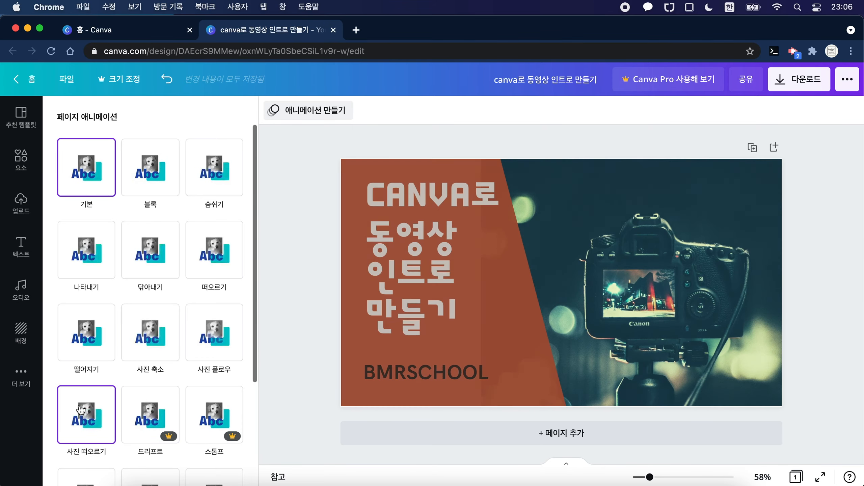
scroll(157, 324, down, 5)
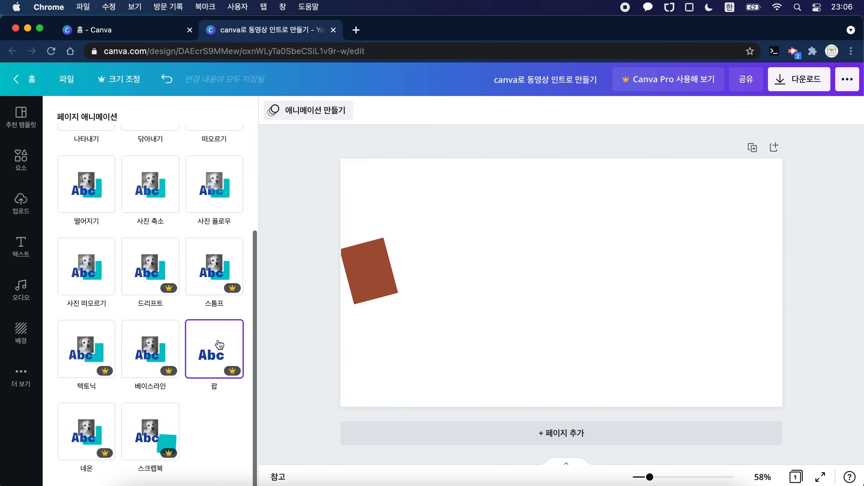
scroll(180, 287, up, 3)
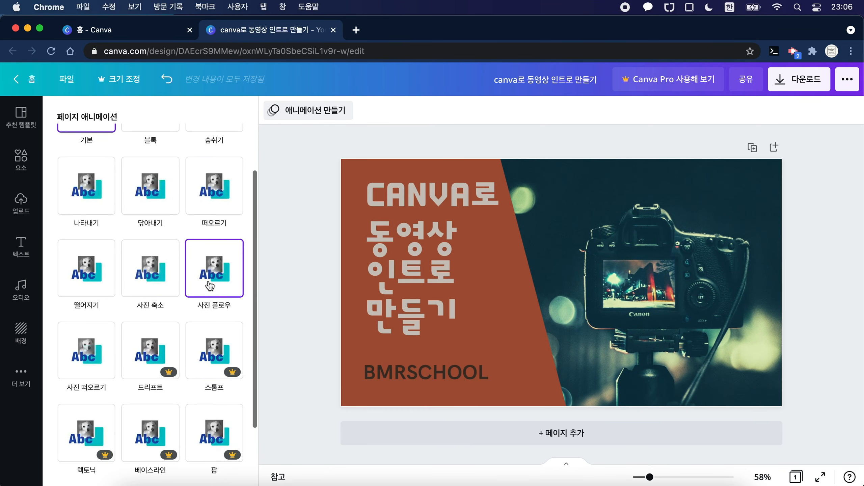
scroll(210, 286, up, 2)
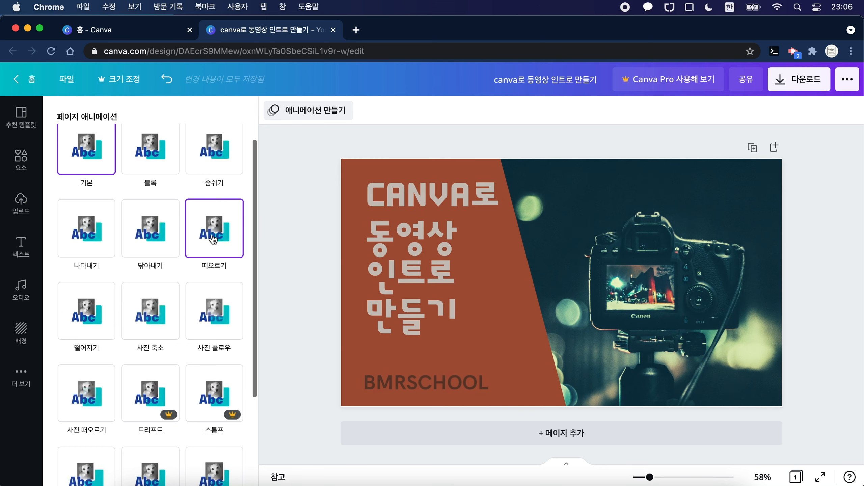
click(204, 232)
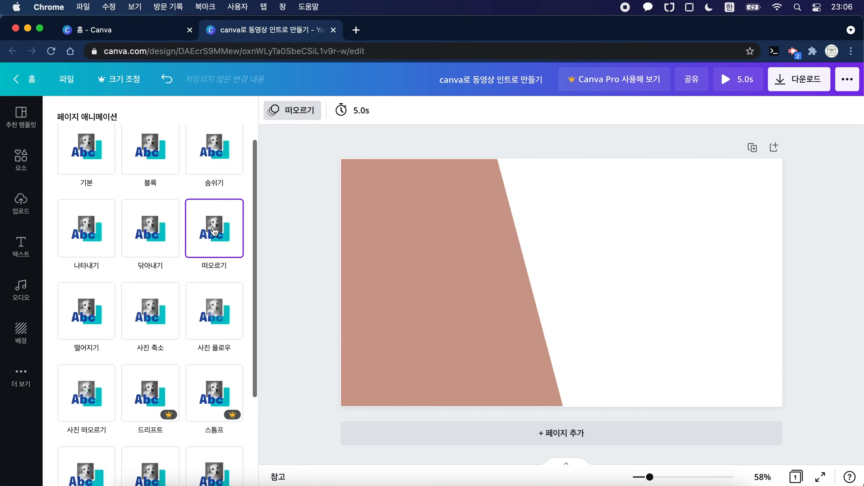
click(297, 208)
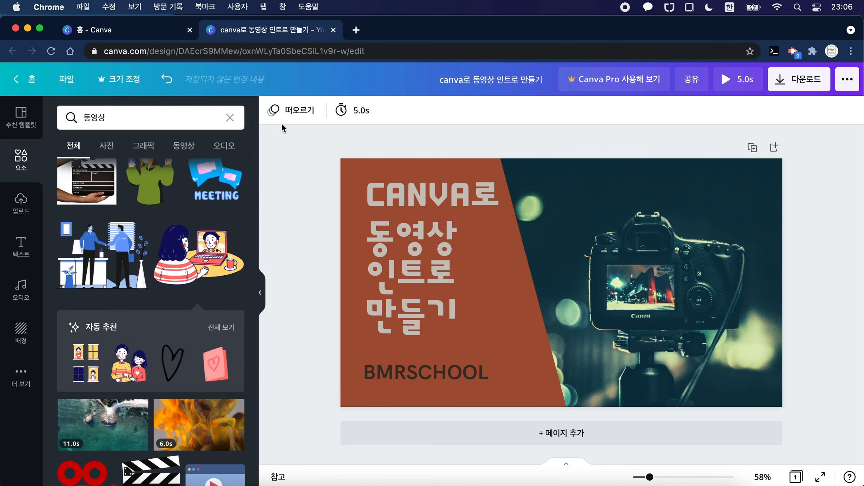
Step: Set the page duration to 10.0 seconds, play the full preview and close it
click(292, 111)
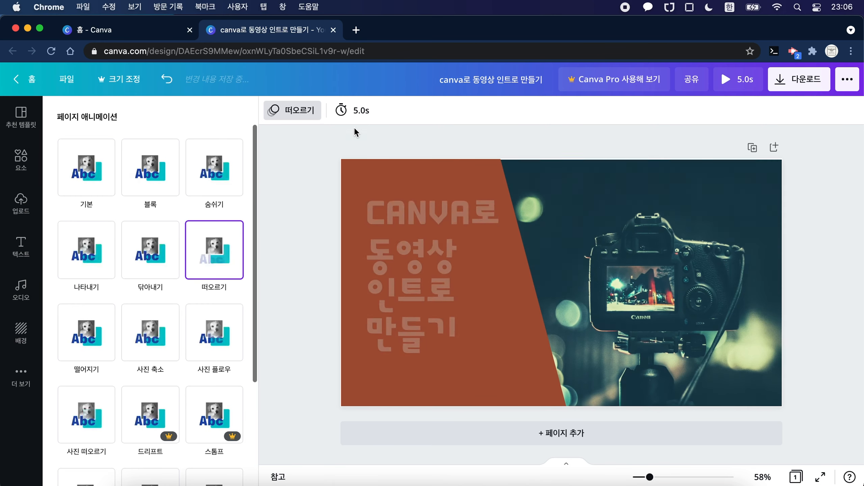
click(361, 112)
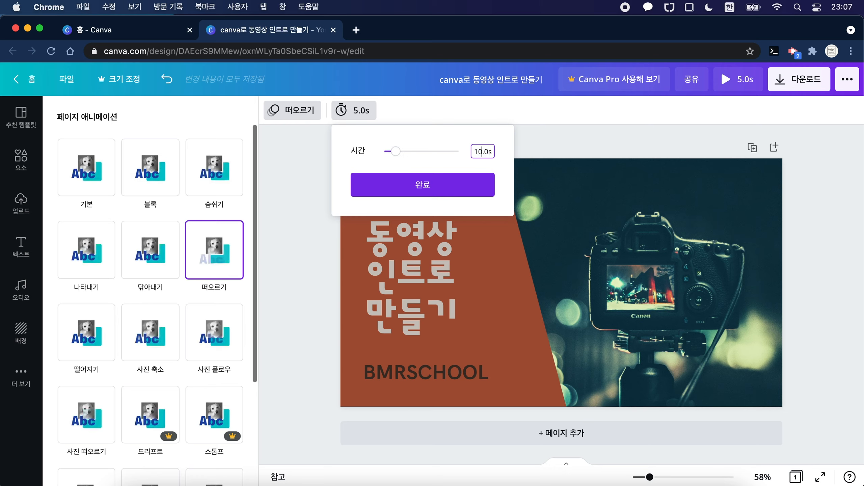
click(469, 191)
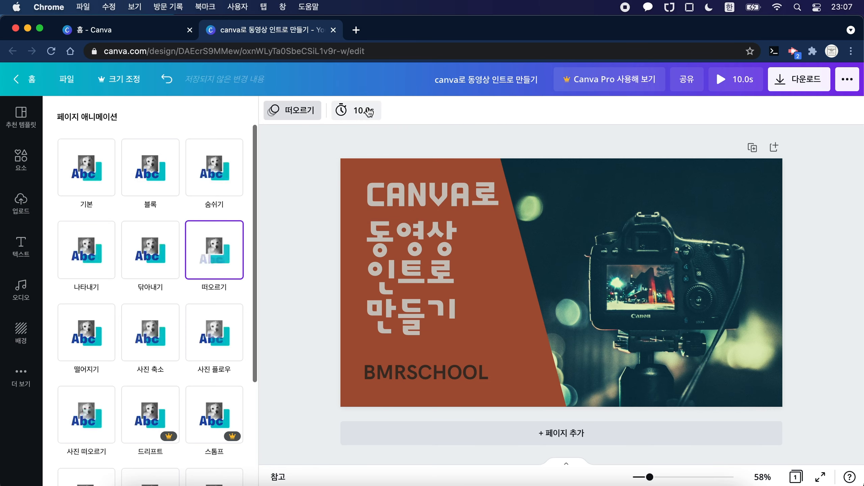
click(741, 76)
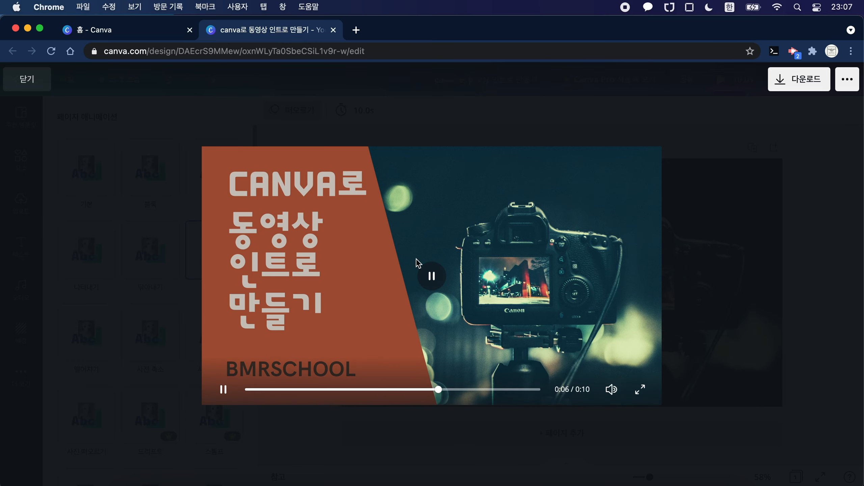
click(29, 80)
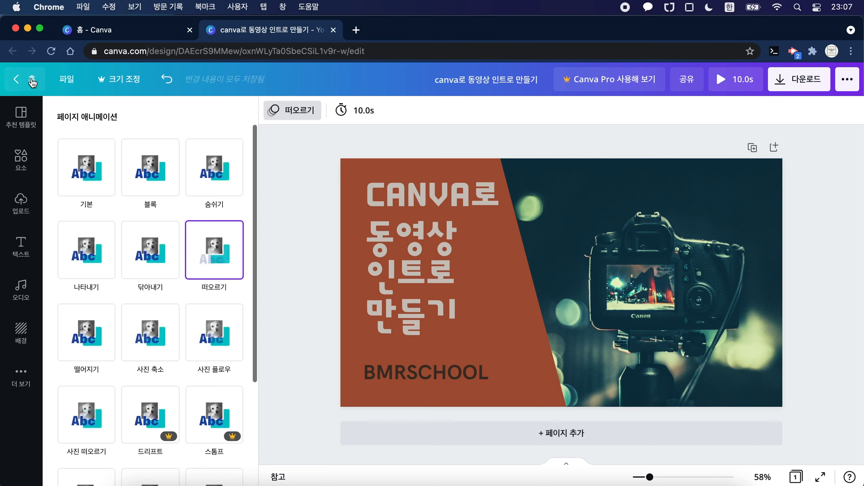
Step: Set the page duration to 5 seconds and close the page animation options
click(360, 110)
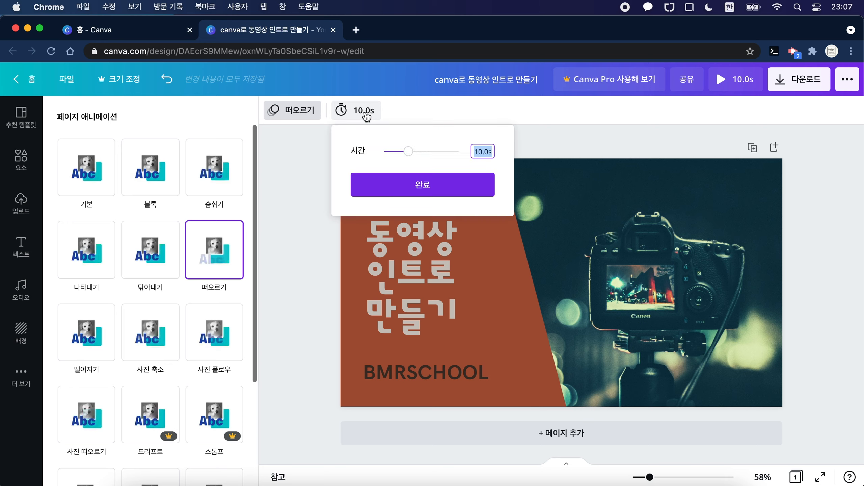
text(5)
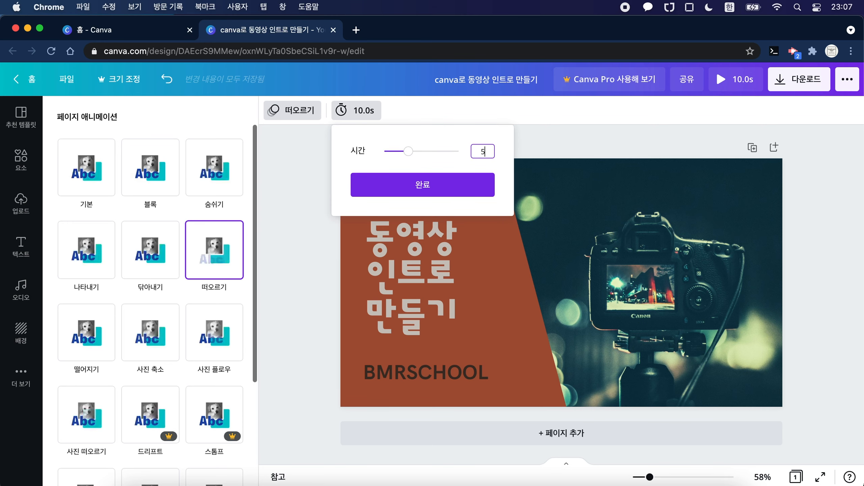
click(437, 180)
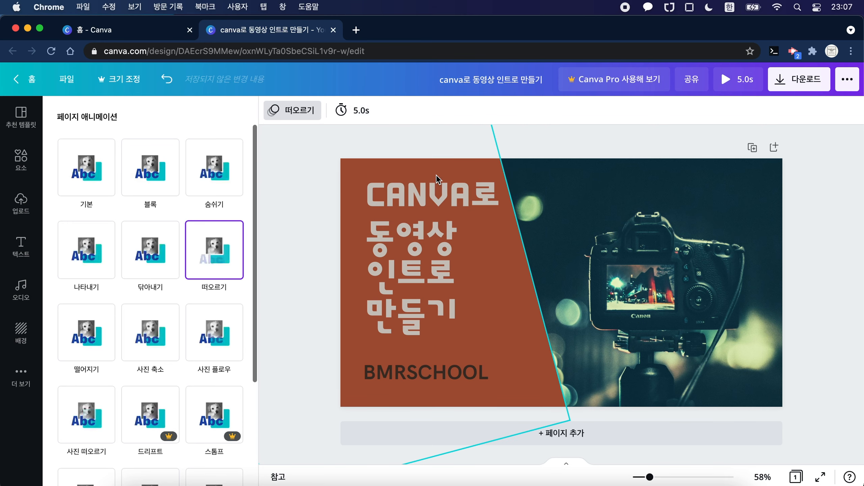
click(387, 129)
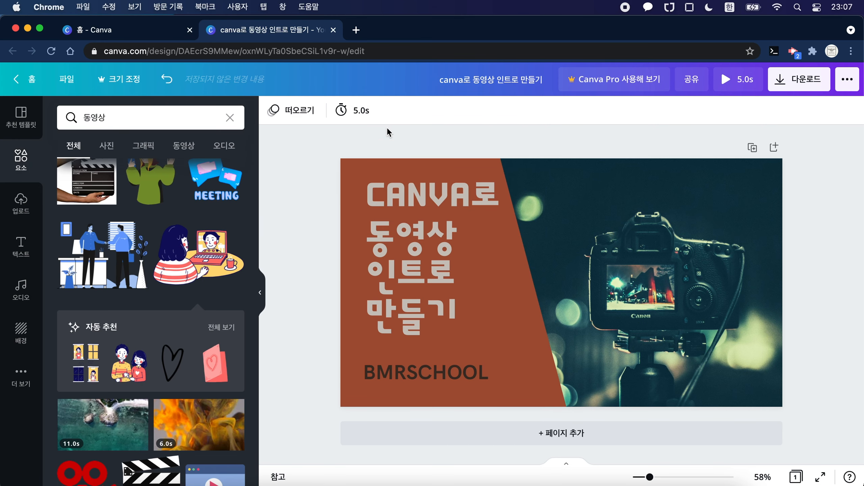
Step: Browse the audio library's tracks under the suggested 무료 keyword
click(260, 292)
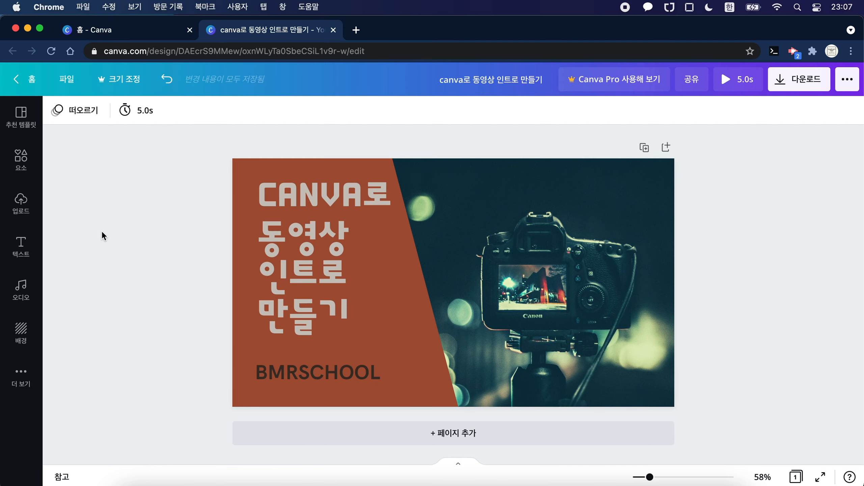
click(19, 294)
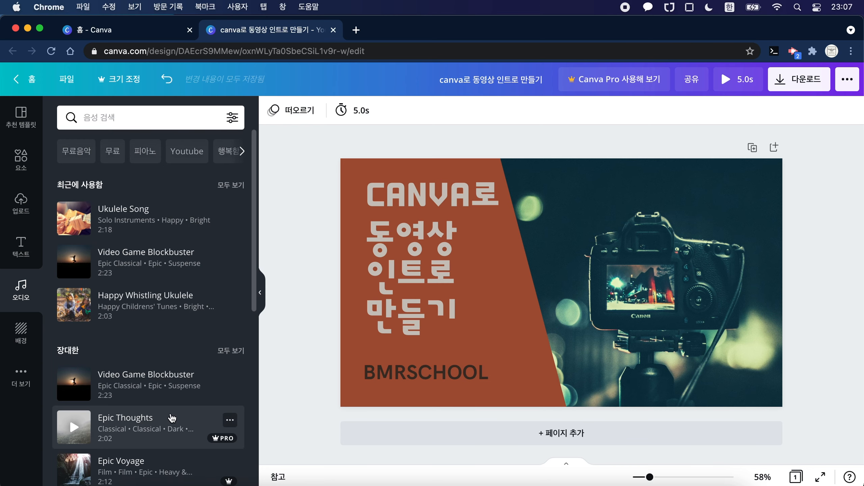
click(107, 163)
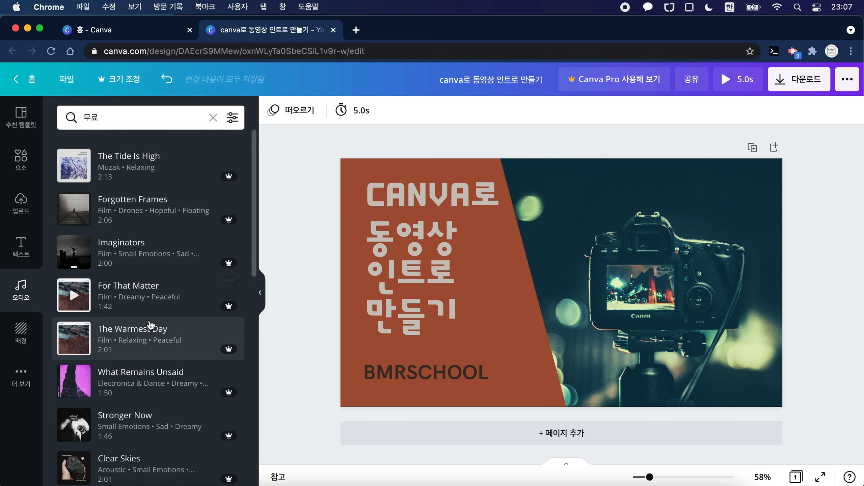
scroll(143, 328, down, 4)
scroll(149, 328, down, 1)
scroll(149, 328, up, 5)
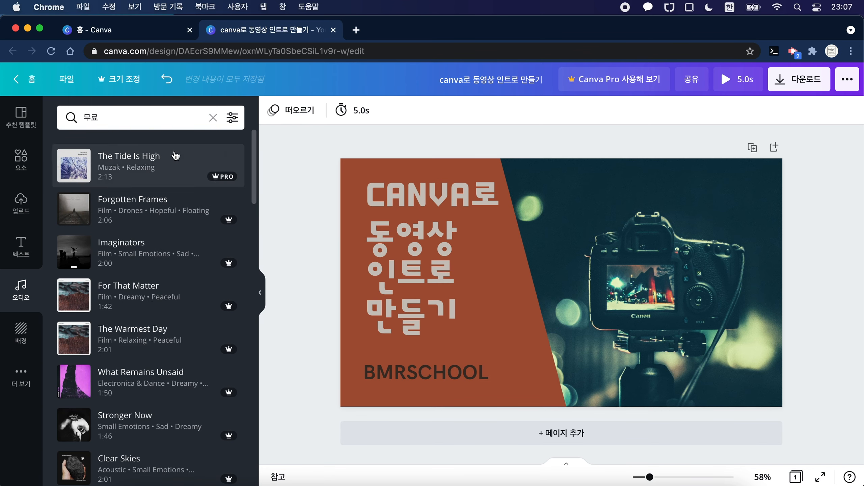
Step: Clear the audio search and browse the tracks under the suggested 무료음악 keyword
click(213, 118)
click(84, 150)
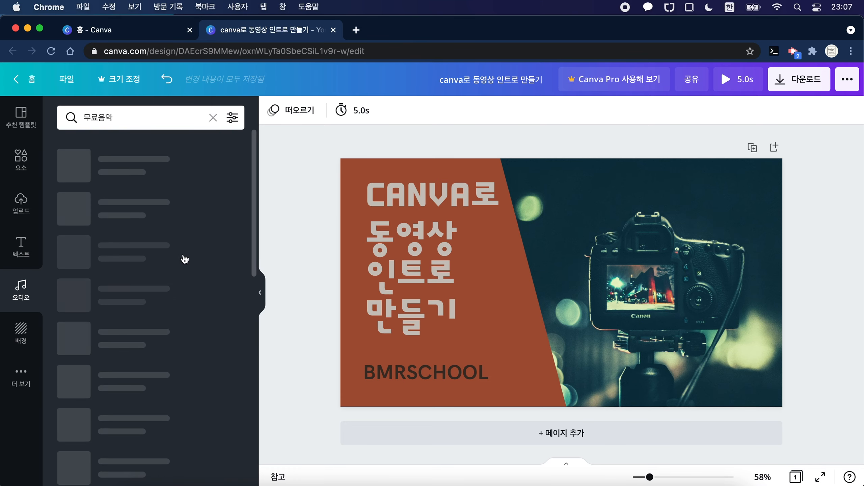
scroll(190, 299, down, 10)
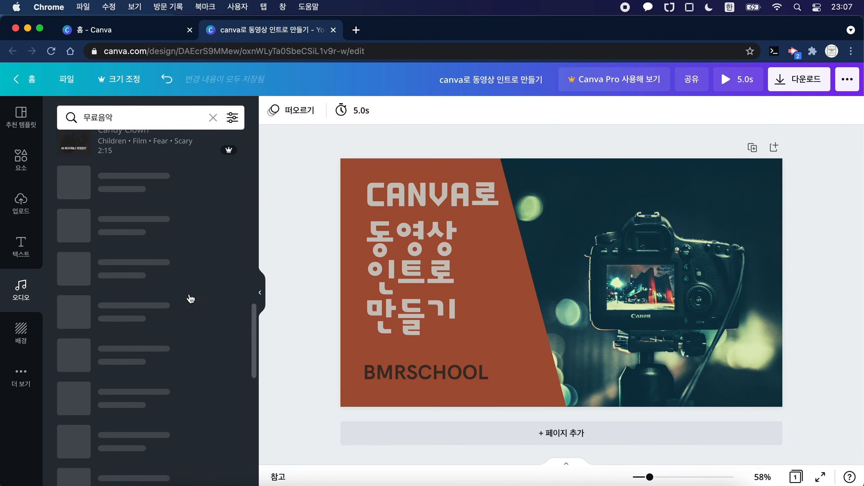
scroll(191, 298, down, 6)
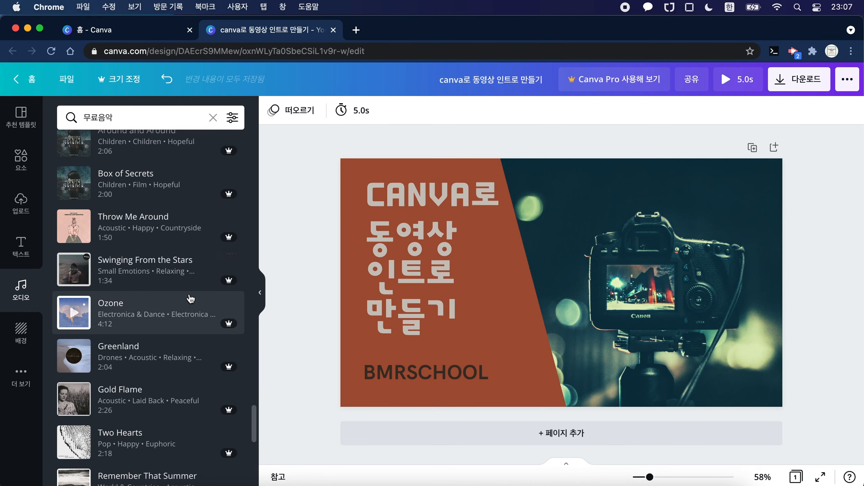
scroll(191, 299, up, 15)
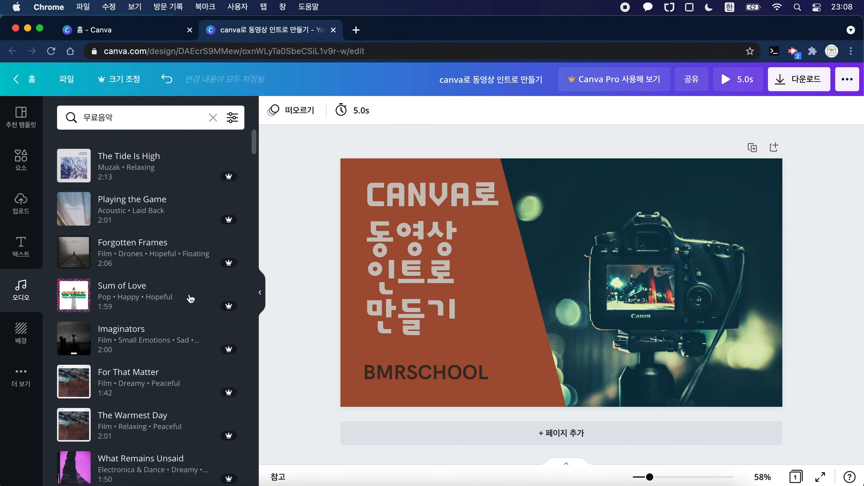
Step: Filter the audio results to show only free (무료) tracks
click(233, 119)
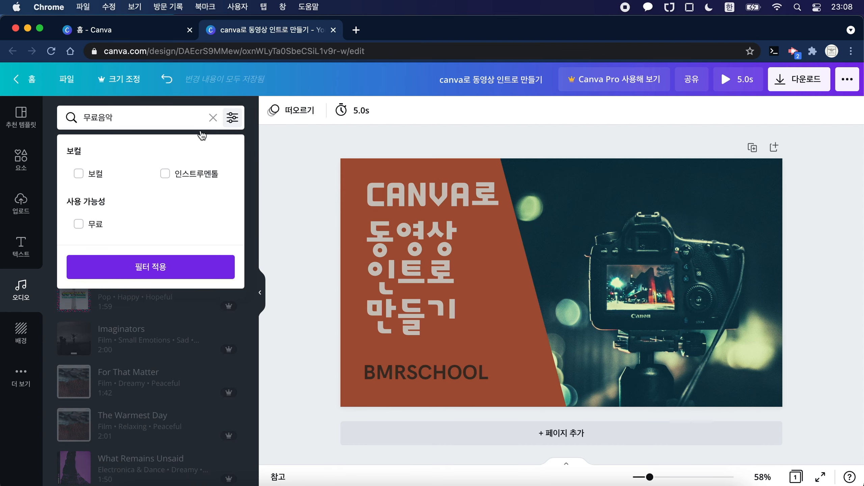
click(79, 224)
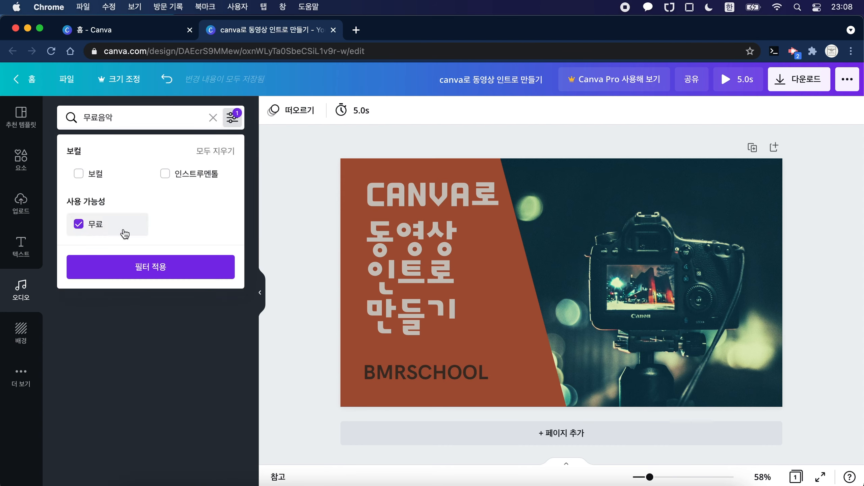
click(173, 269)
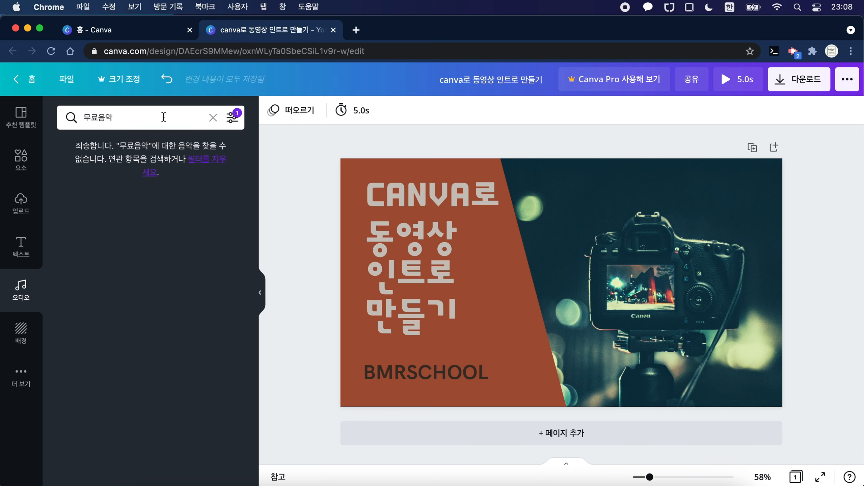
Step: Clear the audio search text and browse the free tracks across the library's categories
click(213, 117)
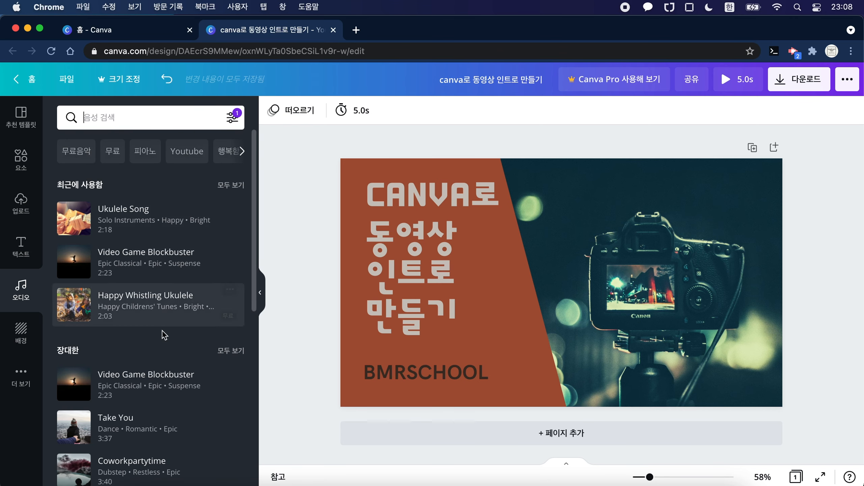
scroll(164, 335, down, 4)
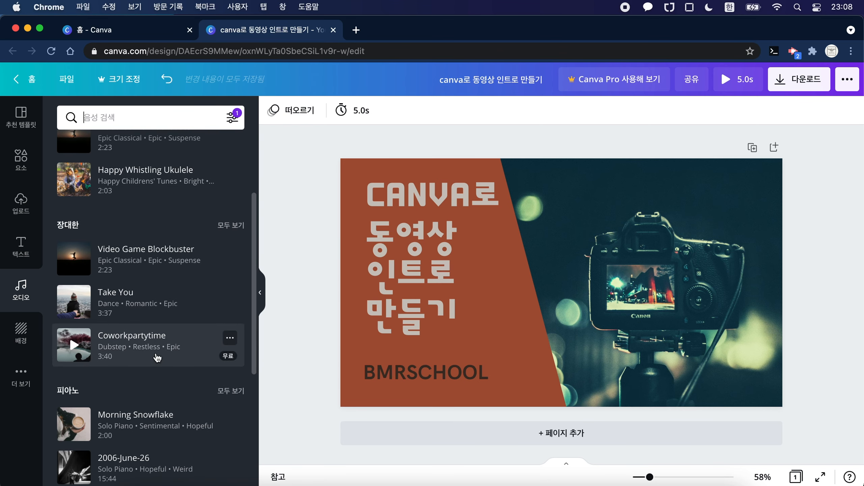
scroll(157, 358, down, 5)
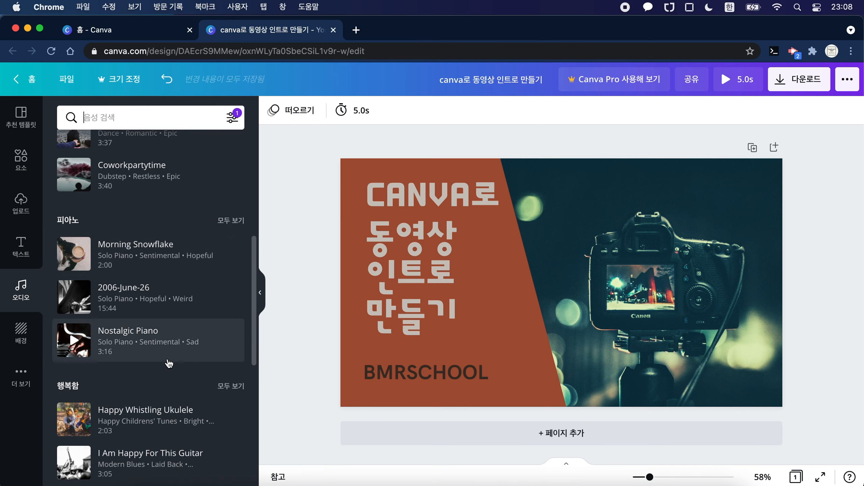
scroll(169, 364, down, 3)
scroll(170, 445, down, 4)
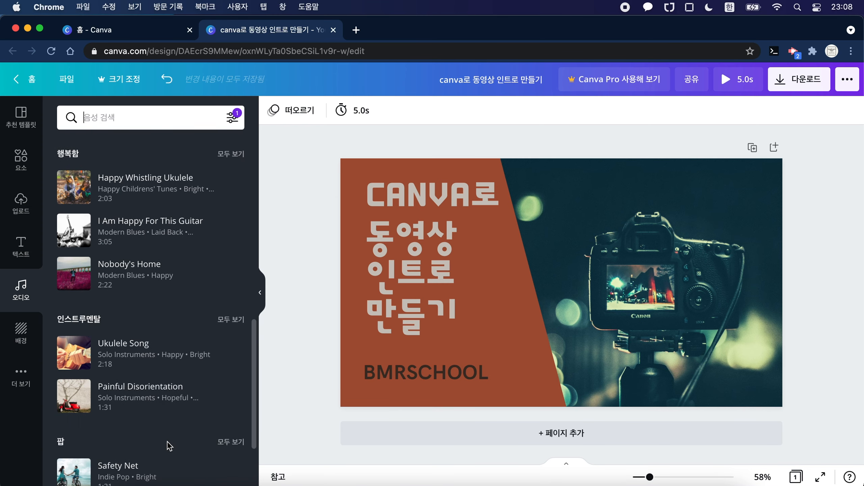
scroll(176, 410, down, 8)
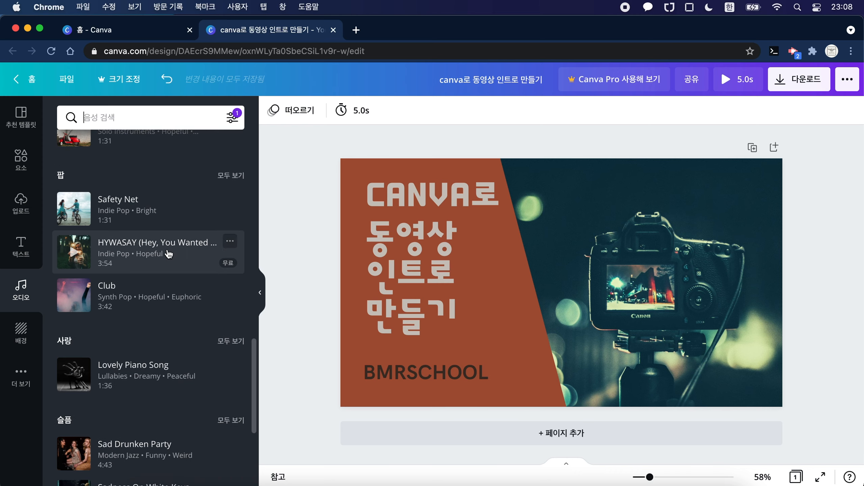
scroll(169, 253, up, 20)
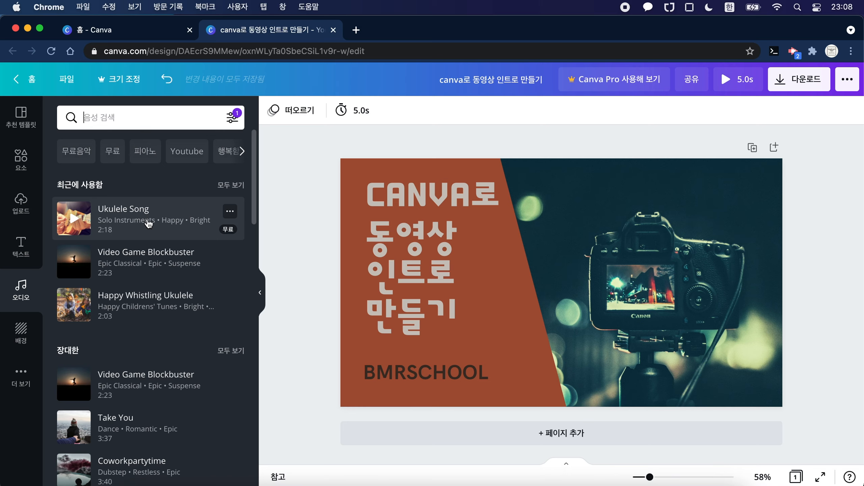
Step: Listen to Ukulele Song, check its details and add it to the design as background music
click(84, 224)
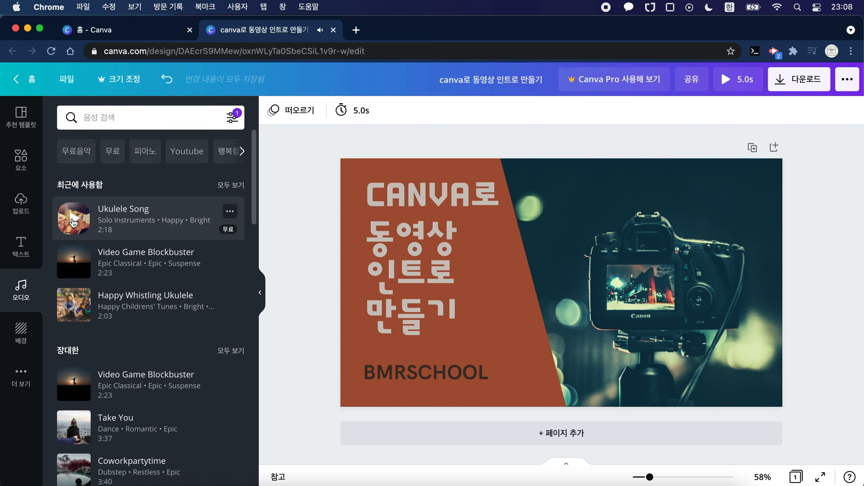
click(230, 212)
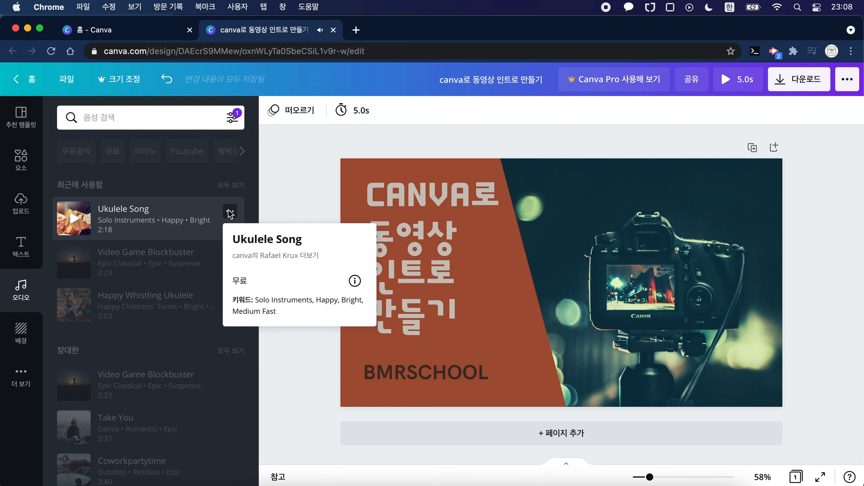
click(210, 215)
click(149, 223)
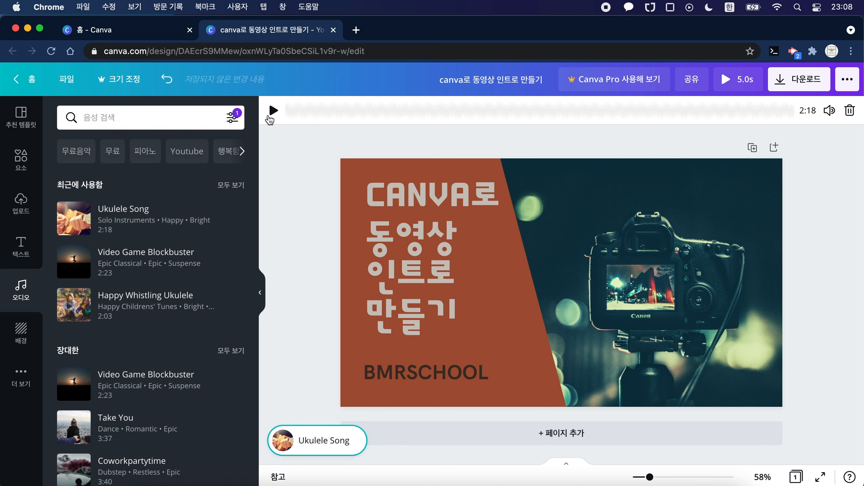
Step: Play the added track's excerpt, preview the full video with its music and close the preview
click(273, 110)
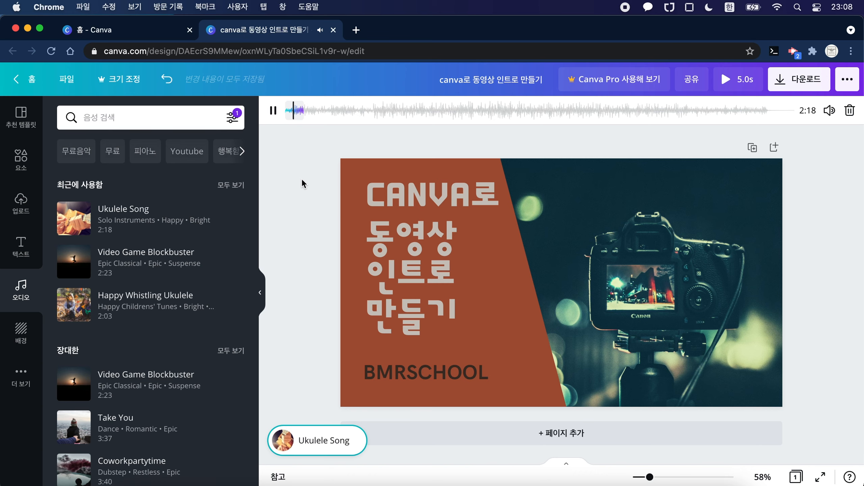
click(273, 111)
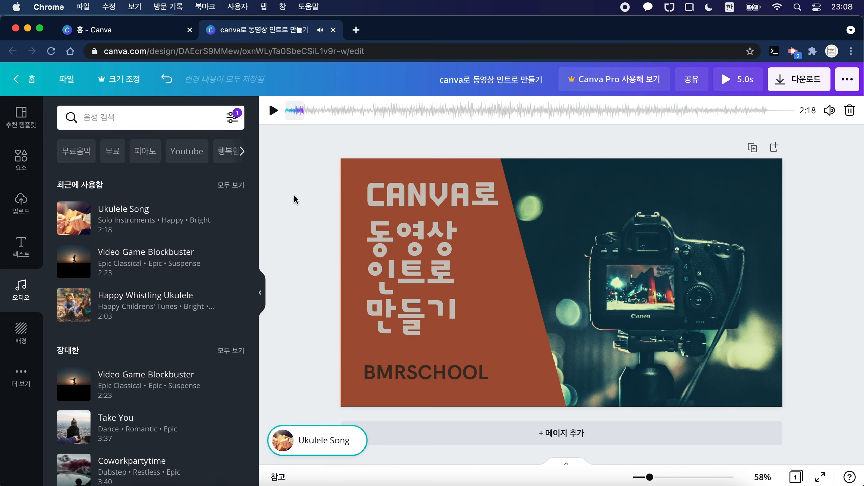
click(599, 146)
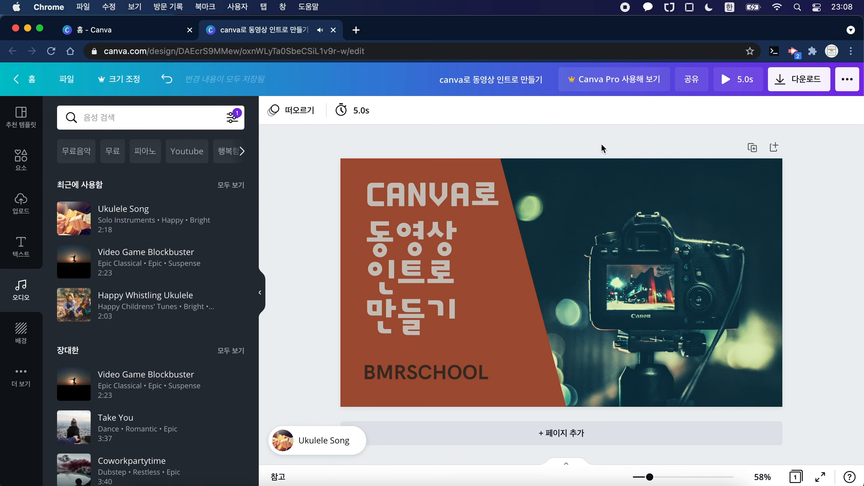
click(745, 80)
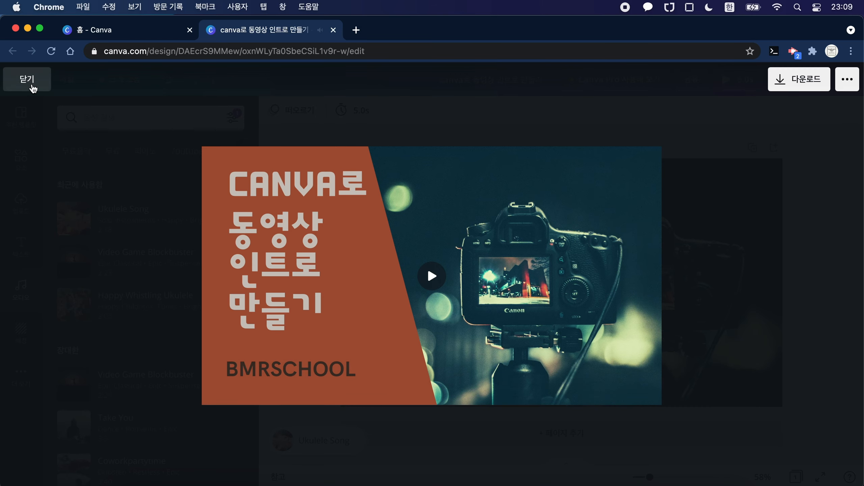
click(33, 86)
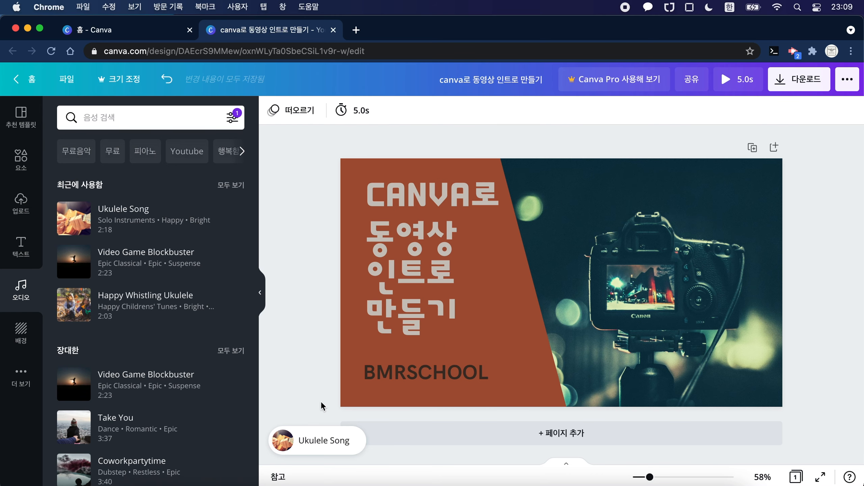
Step: Move the Ukulele Song excerpt to the closing part of the track and check it in the video preview
click(326, 445)
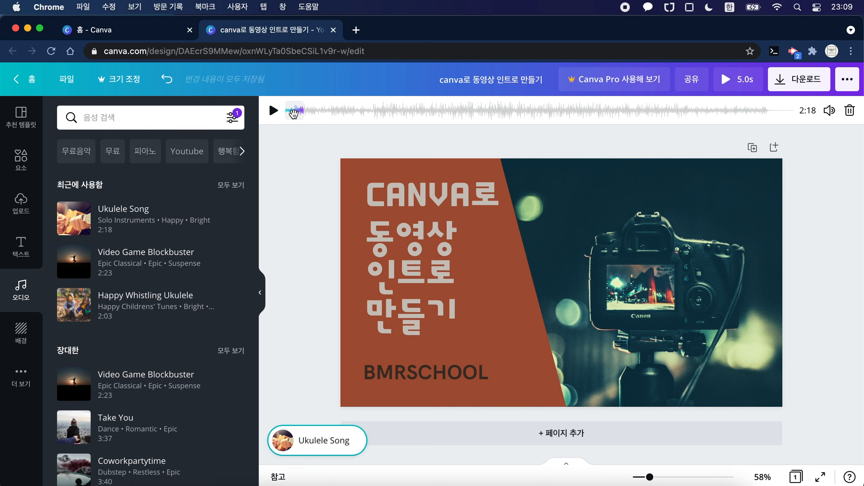
drag(293, 113, 758, 112)
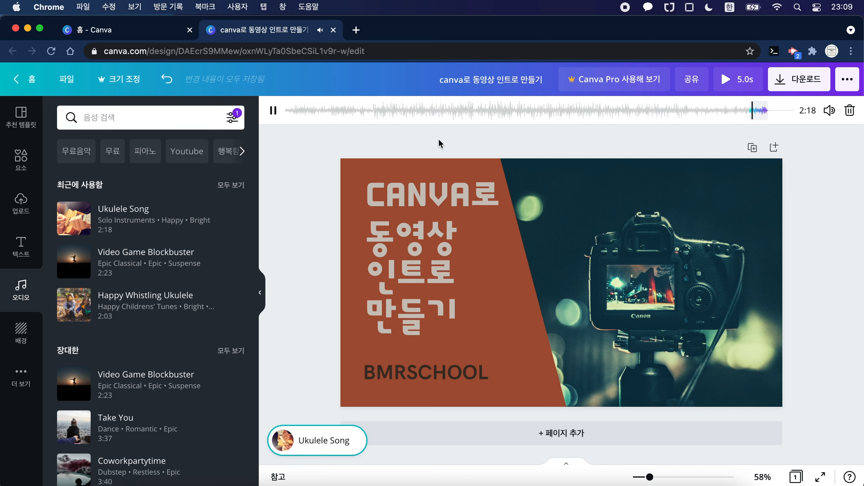
click(274, 112)
click(732, 80)
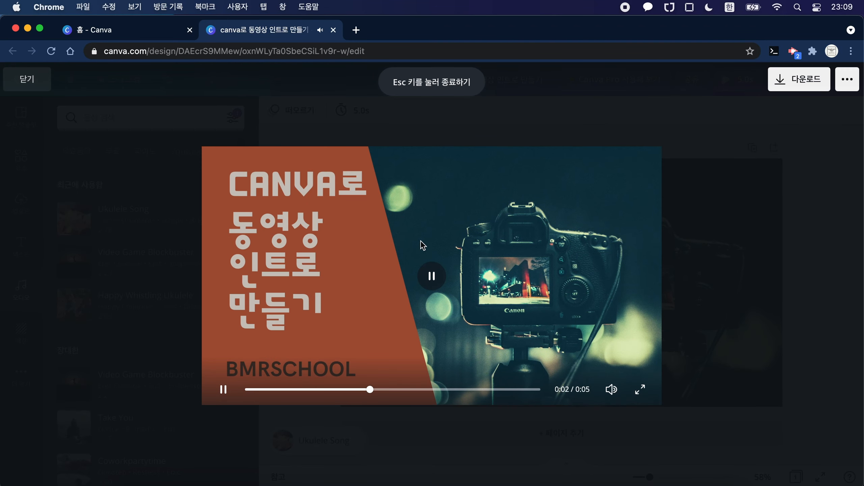
click(30, 78)
Step: Replay the repositioned music excerpt, play the whole video preview once more and close it
click(331, 446)
click(273, 111)
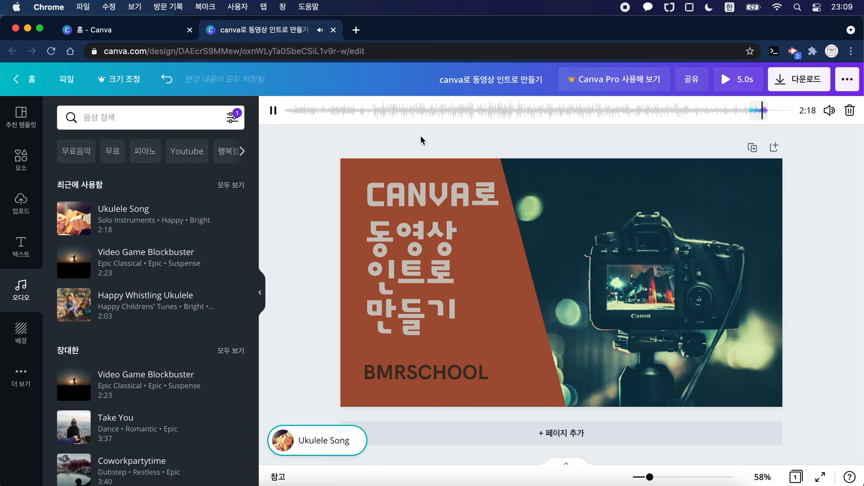
click(274, 110)
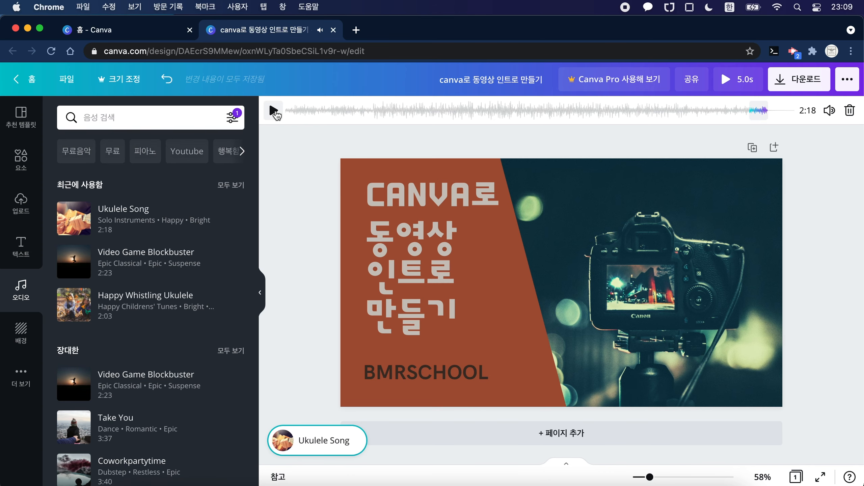
click(491, 134)
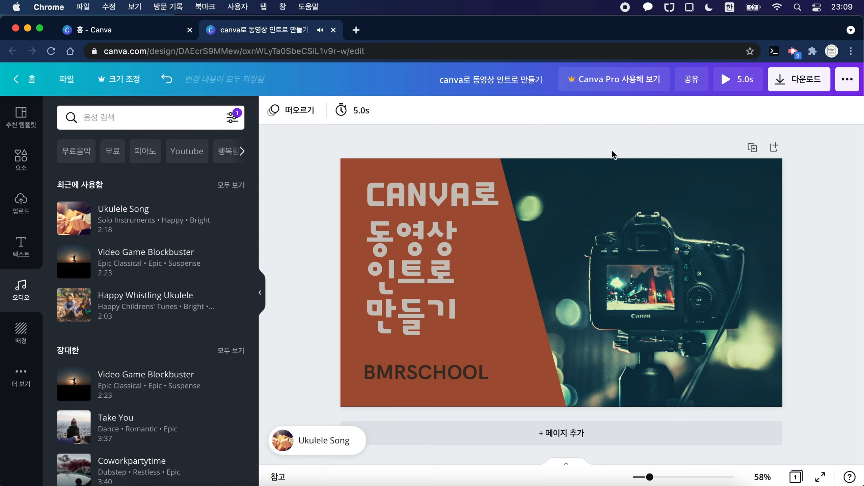
click(743, 82)
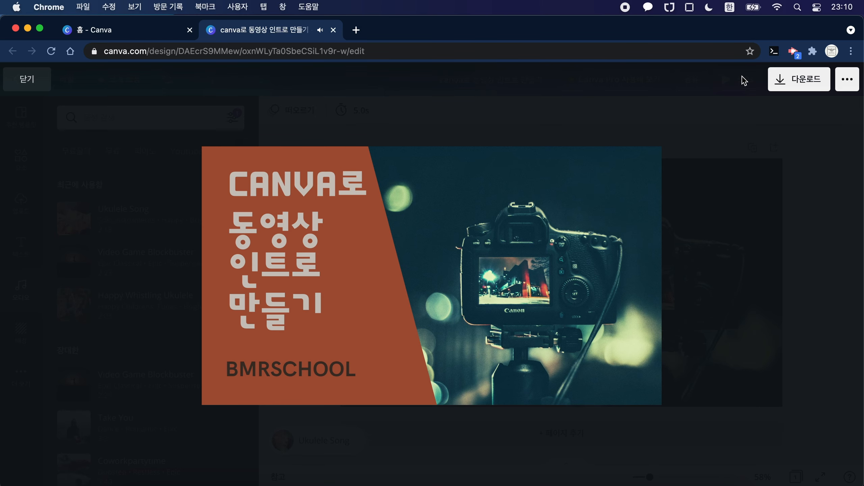
click(34, 82)
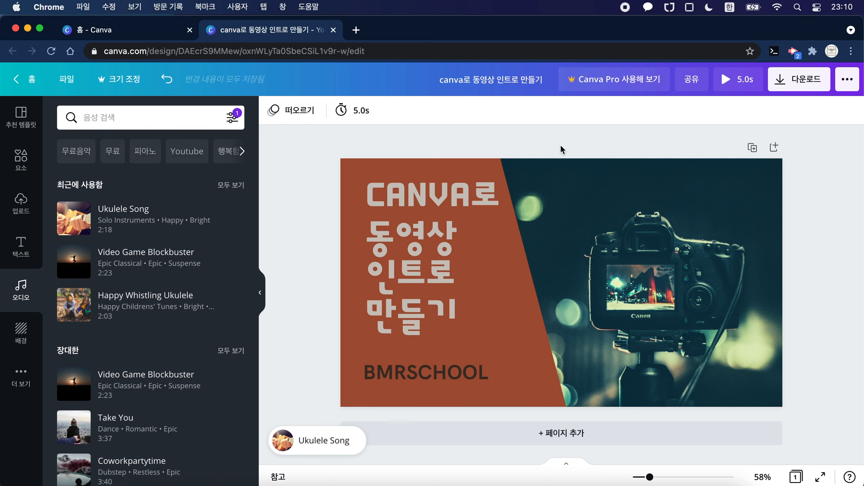
Step: Download the design as an MP4 동영상 file and dismiss the Canva Pro offer
click(797, 84)
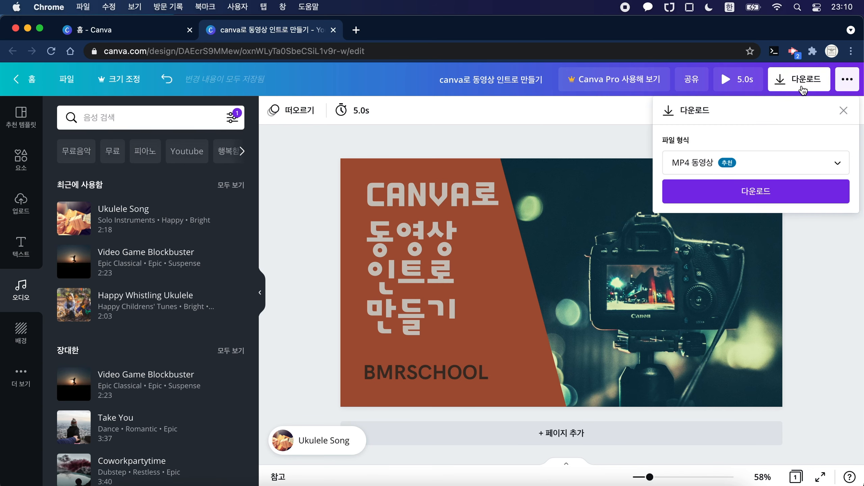
click(758, 168)
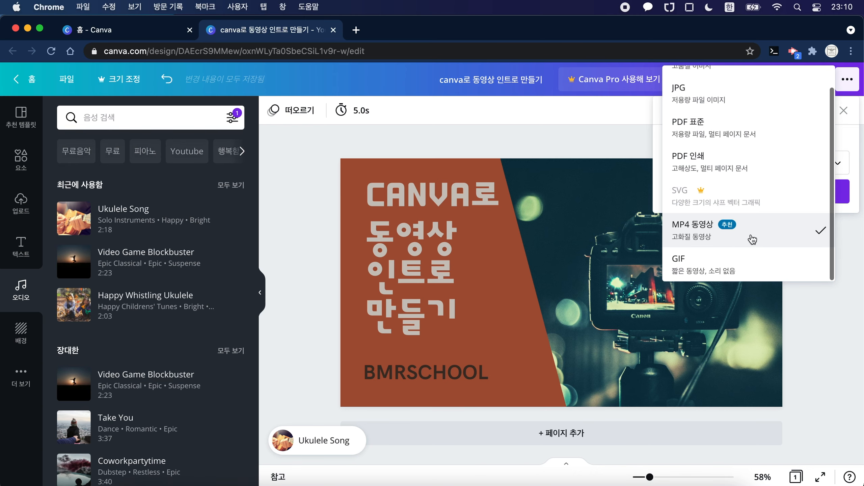
scroll(751, 240, up, 1)
scroll(752, 239, down, 1)
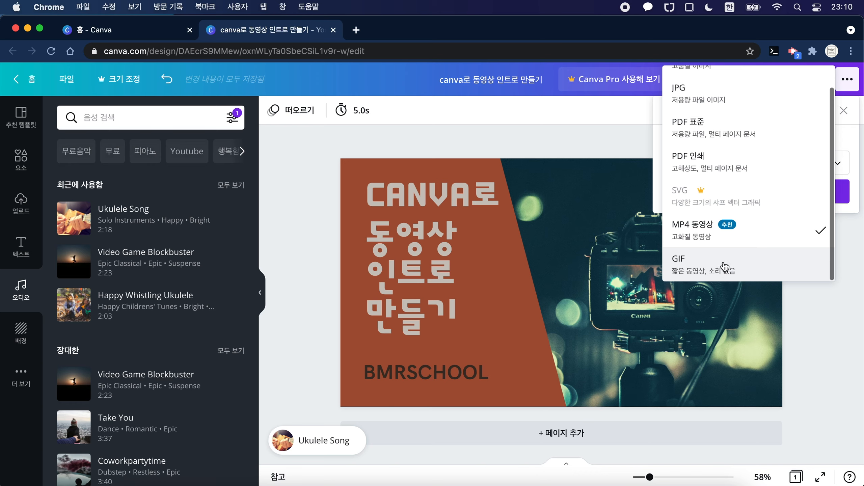
click(748, 238)
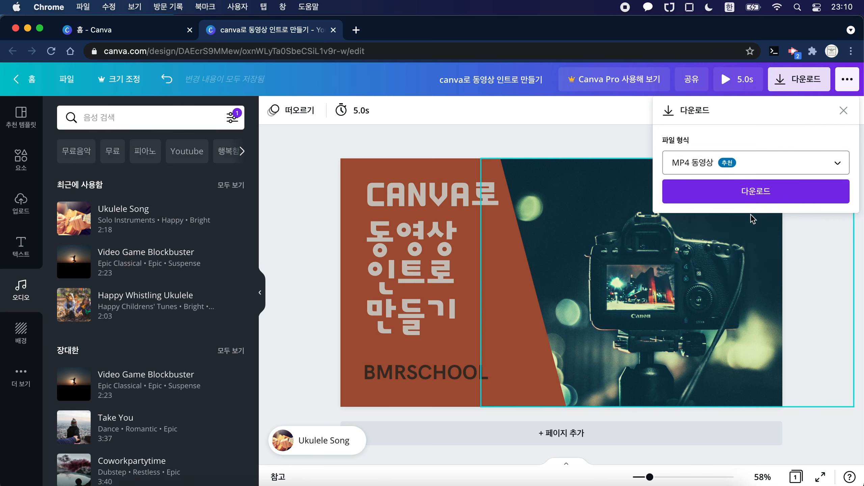
click(768, 192)
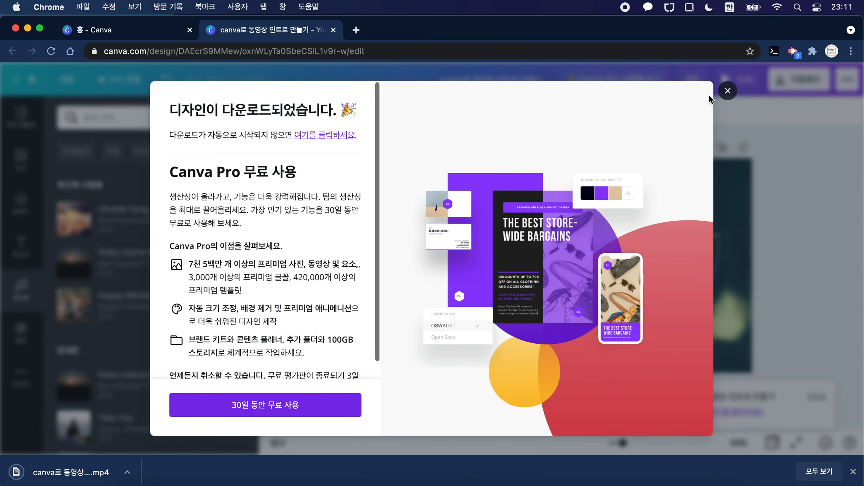
click(728, 92)
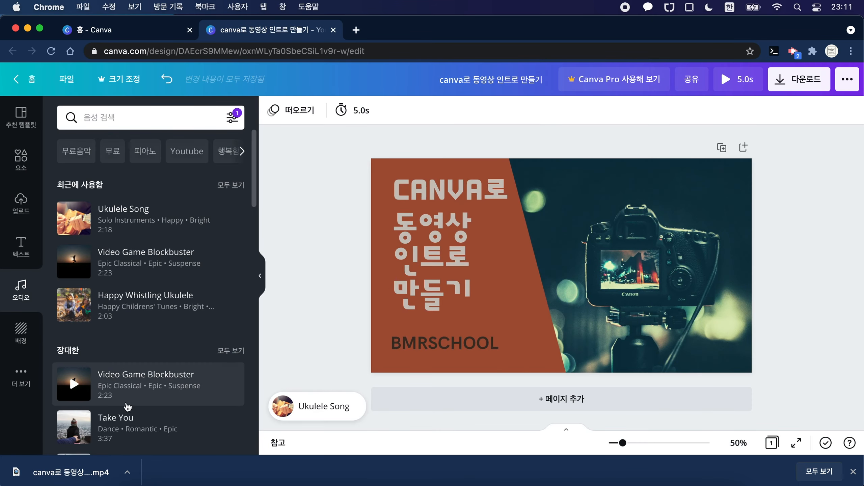
Step: Open the downloaded MP4 in QuickTime Player, play it through and close the player window
click(94, 472)
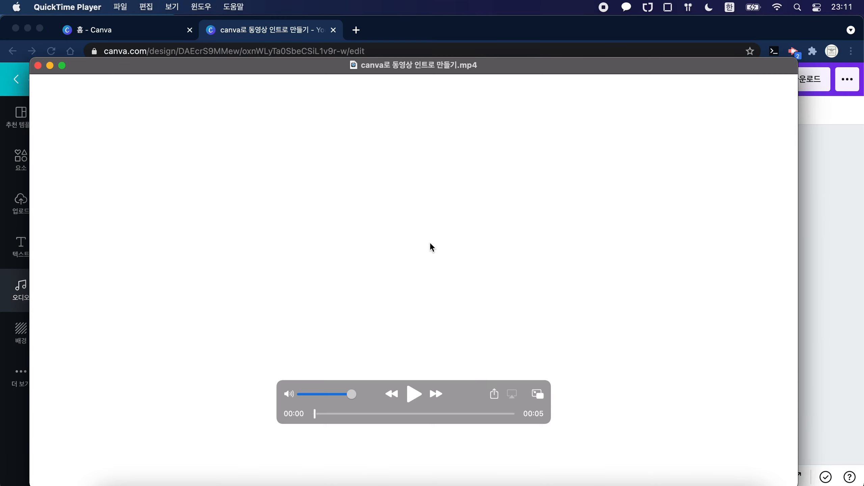
click(414, 394)
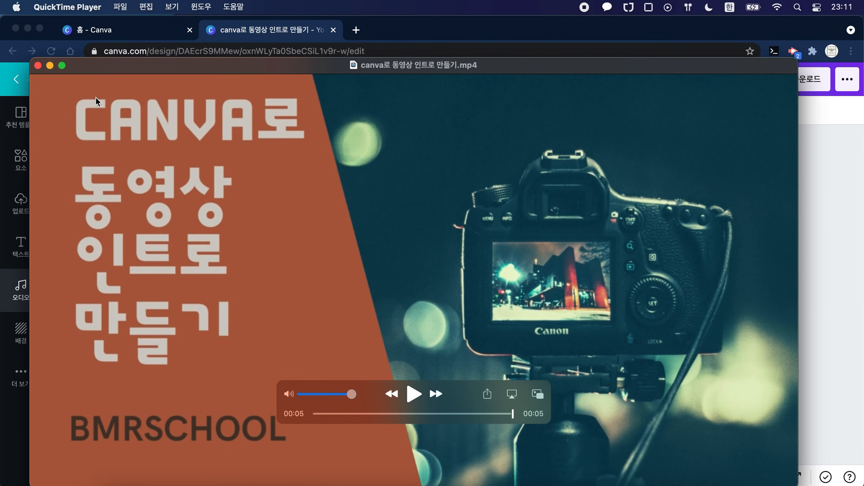
click(38, 66)
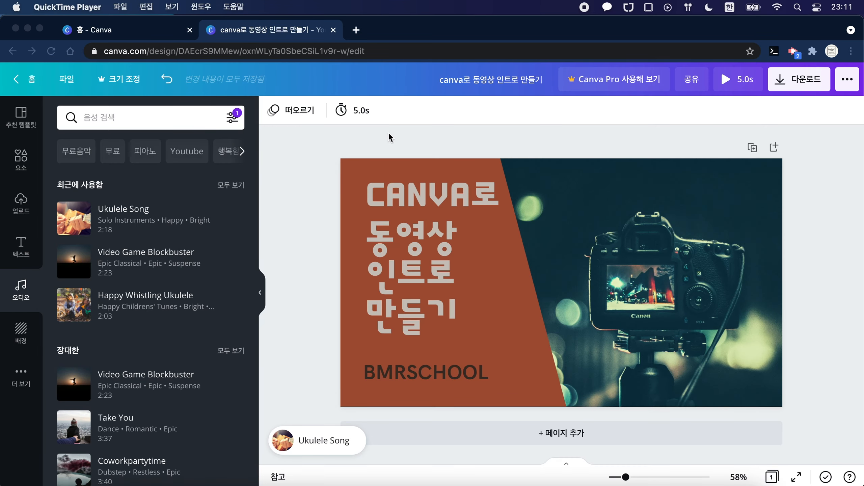